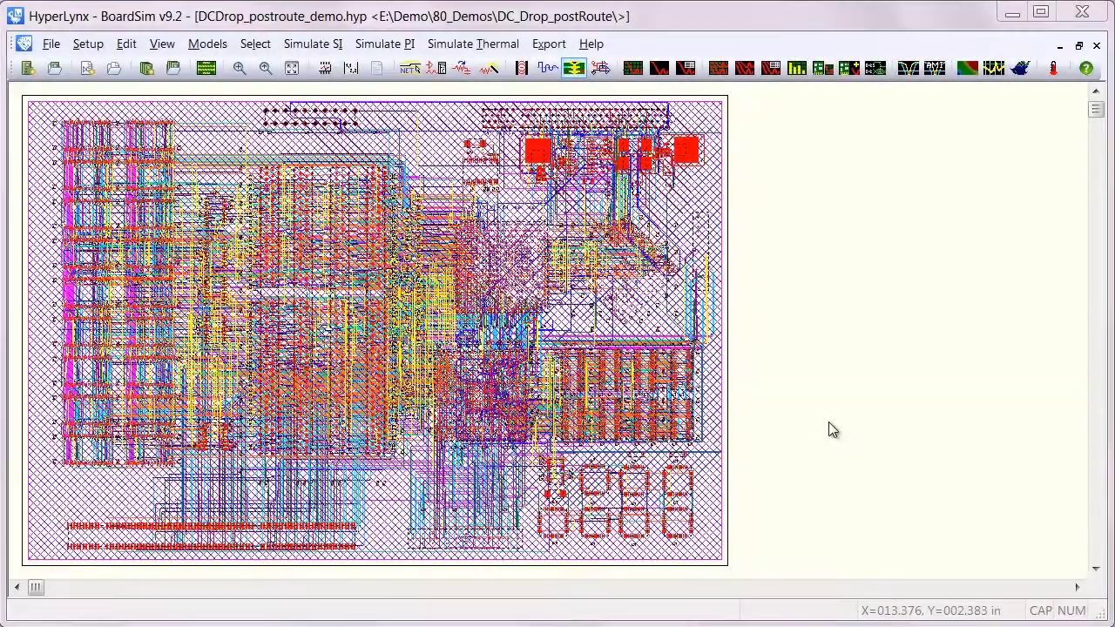
# Step: Start a single-net DC drop simulation after cancelling the batch DC drop setup
pyautogui.click(399, 49)
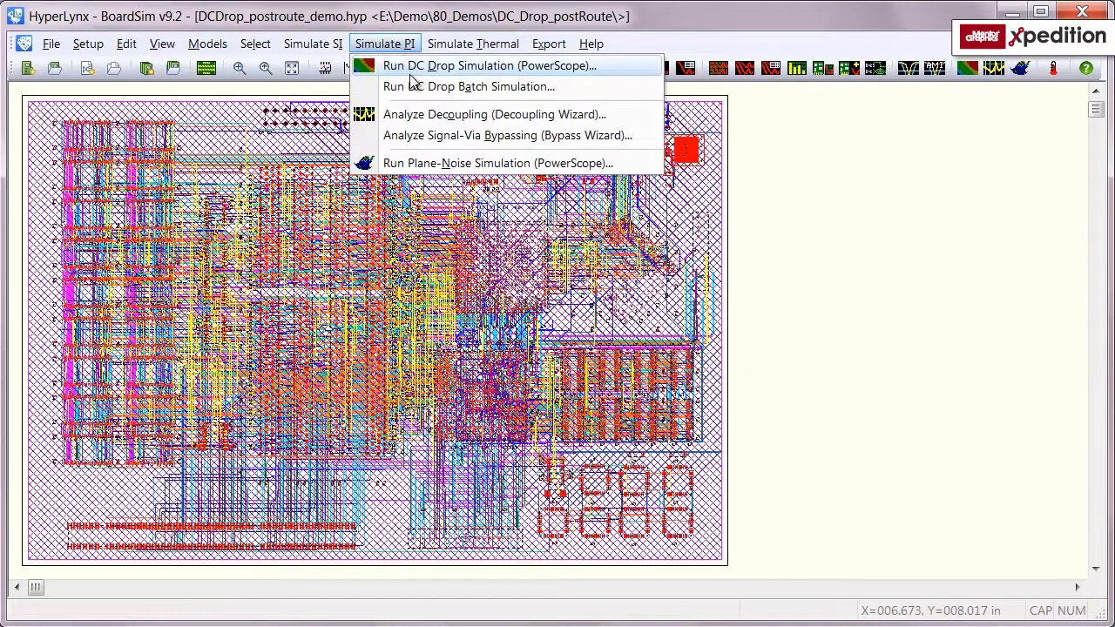
pyautogui.click(457, 90)
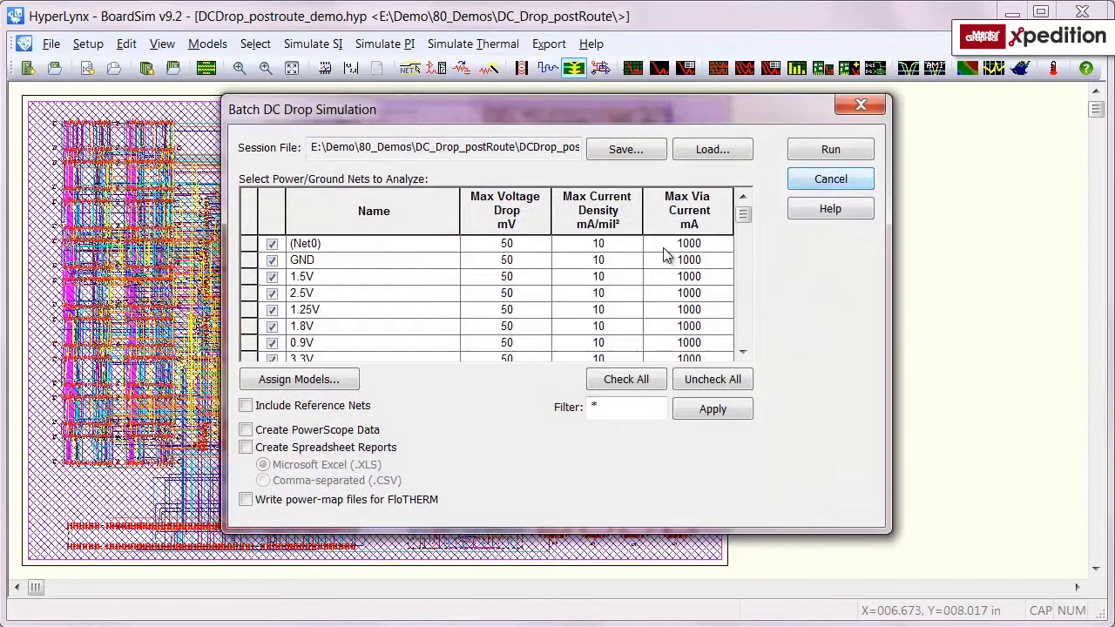
pyautogui.click(830, 179)
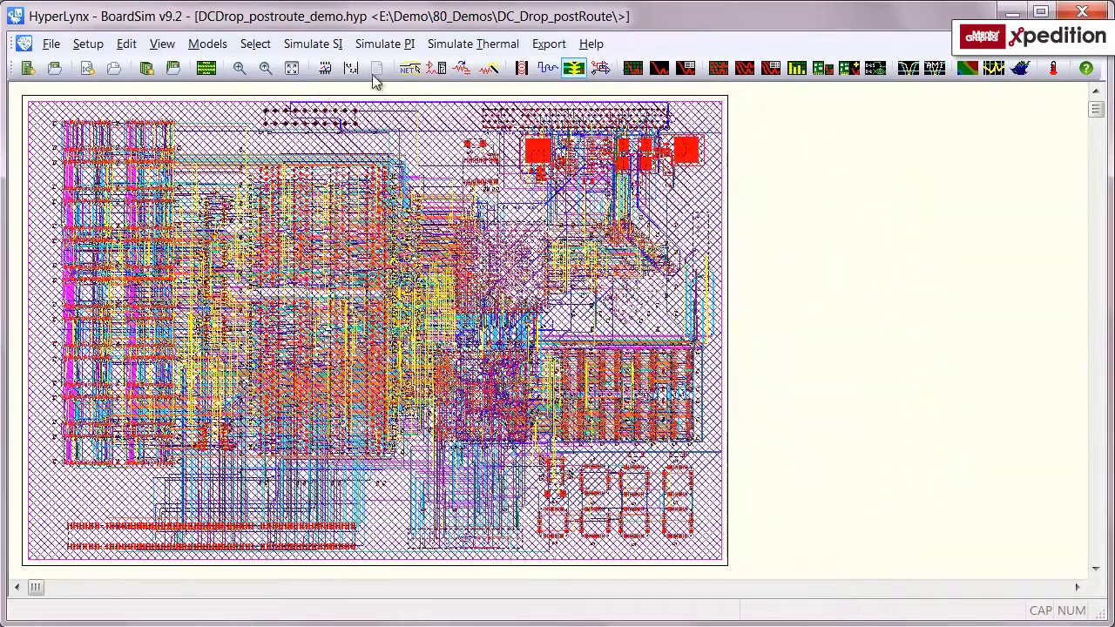
pyautogui.click(384, 43)
pyautogui.click(403, 66)
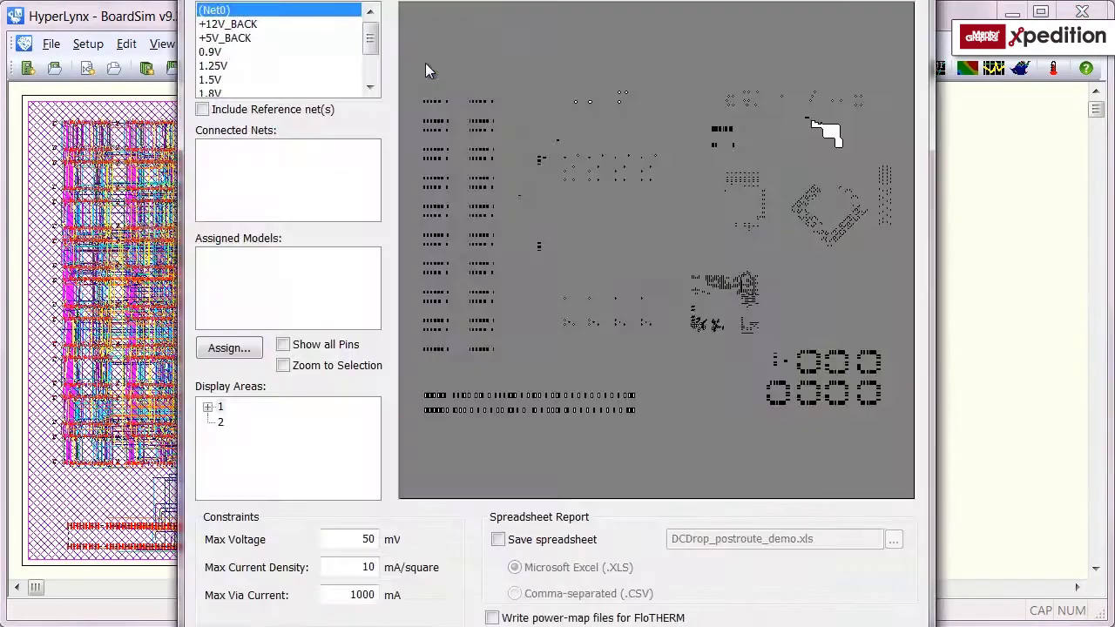
# Step: Preview the +12V_BACK, +5V_BACK, 0.9V and 1.25V planes, then select the 1.5V net
pyautogui.moveTo(548, 1); pyautogui.dragTo(542, 74)
pyautogui.click(242, 138)
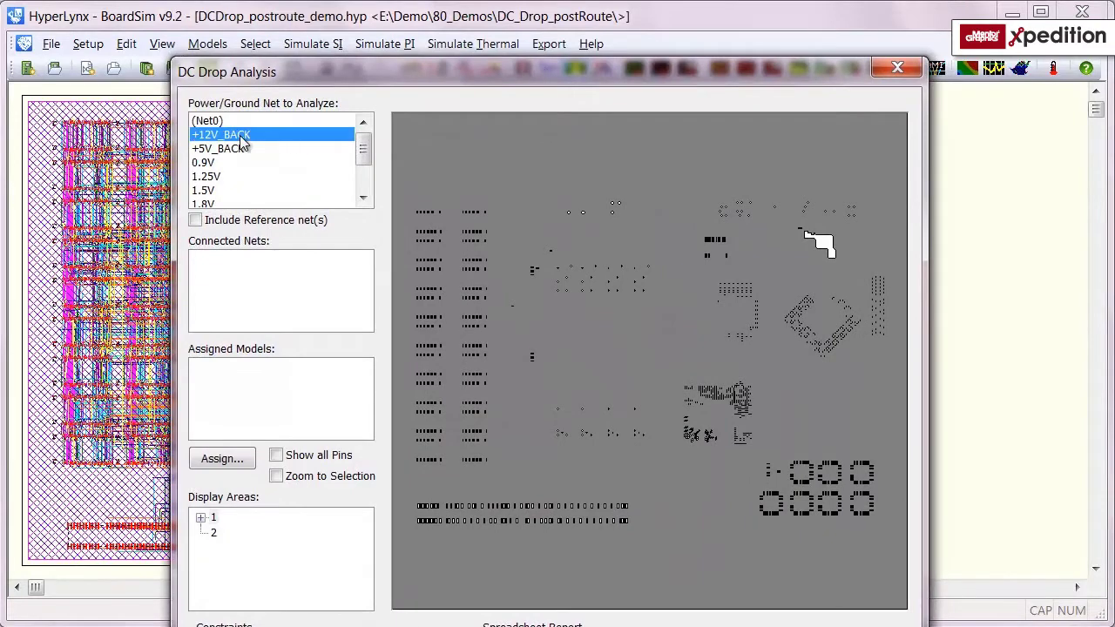
pyautogui.click(233, 148)
pyautogui.click(216, 163)
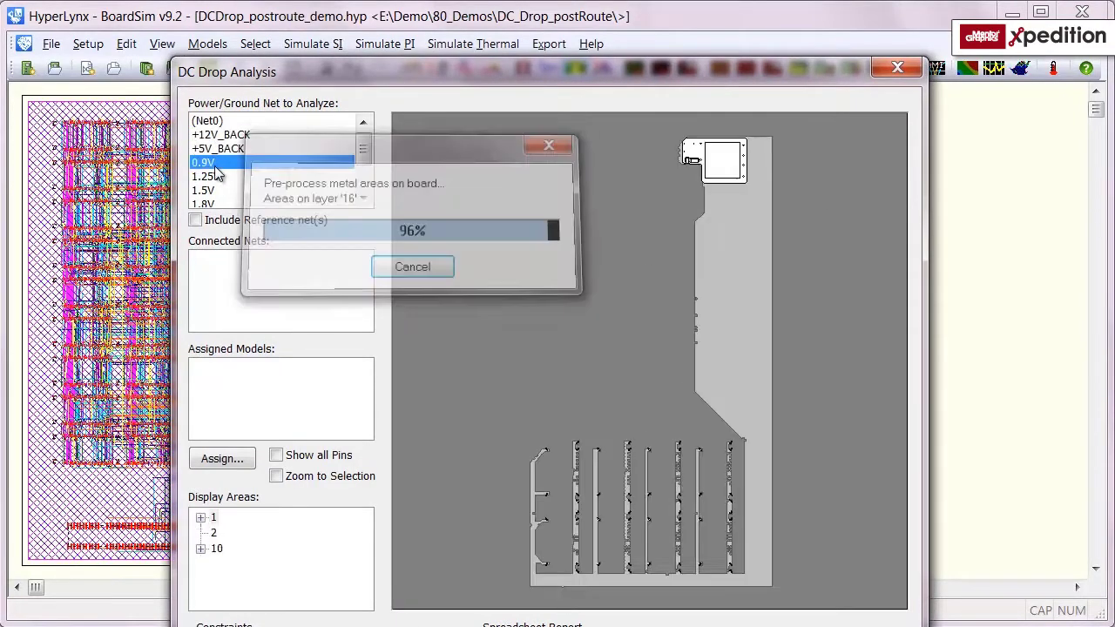
pyautogui.click(214, 177)
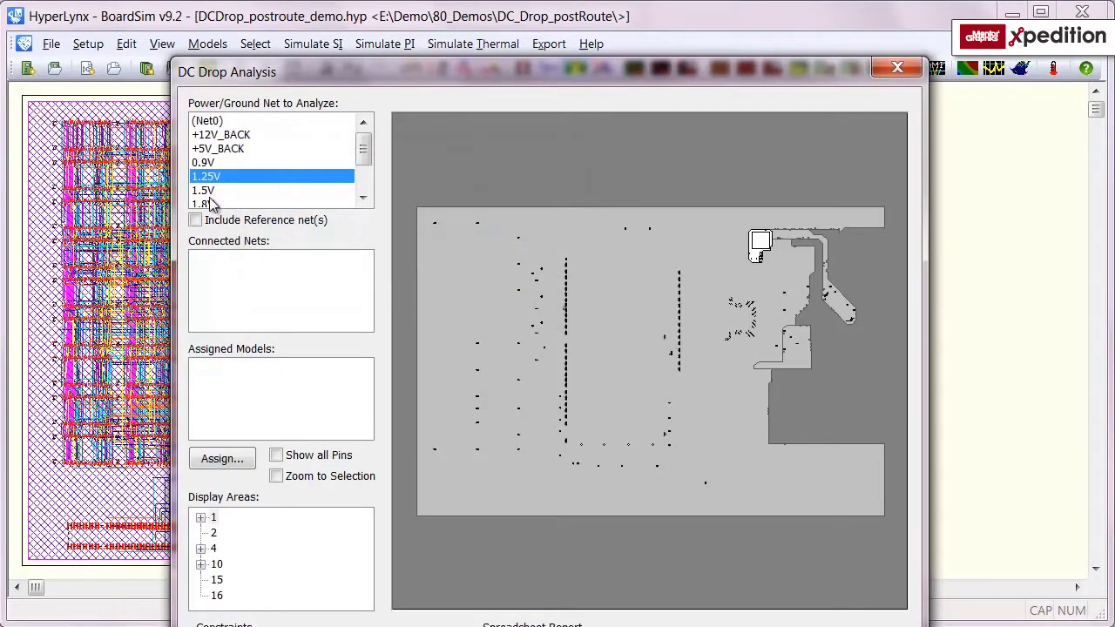
pyautogui.click(211, 191)
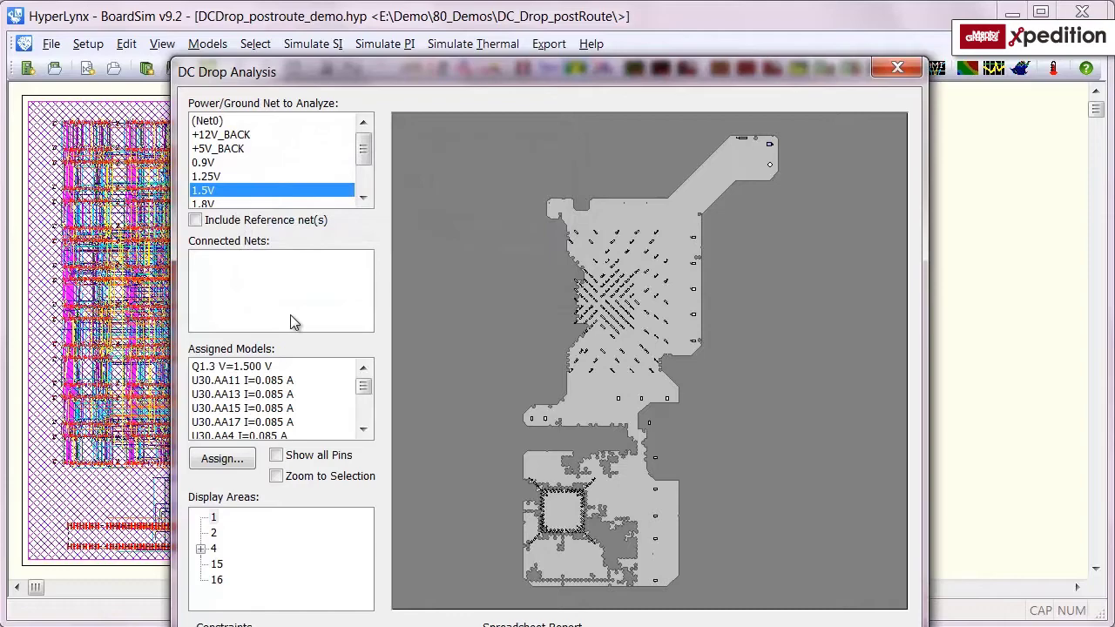
# Step: Inspect U30 pin AA4's DC sink model, keeping current applied to each sink, and cancel unchanged
pyautogui.click(222, 459)
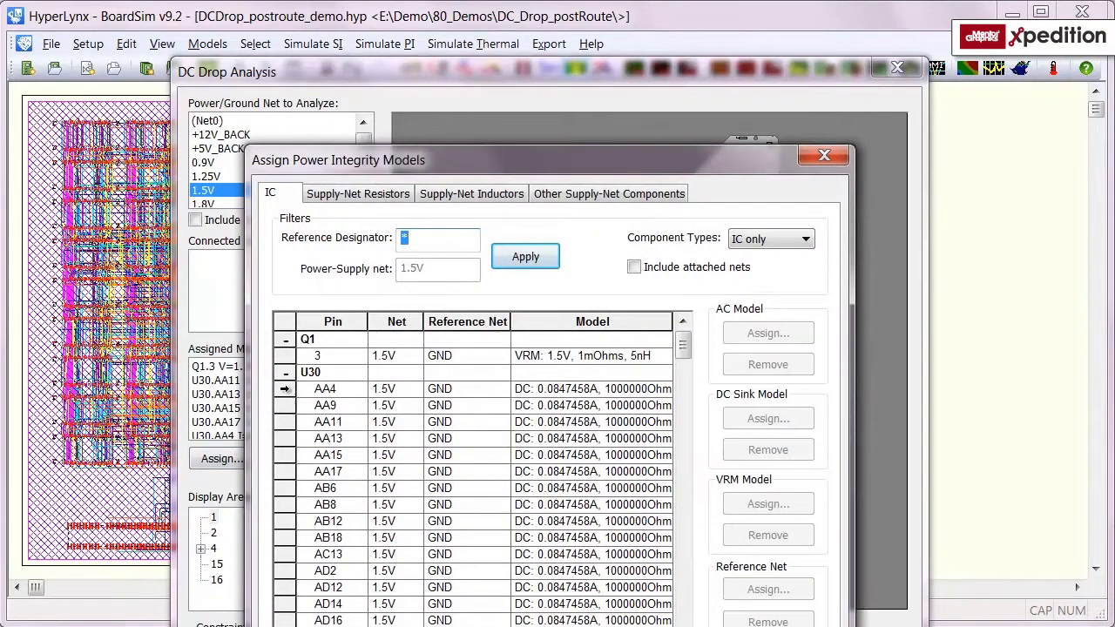
pyautogui.click(280, 392)
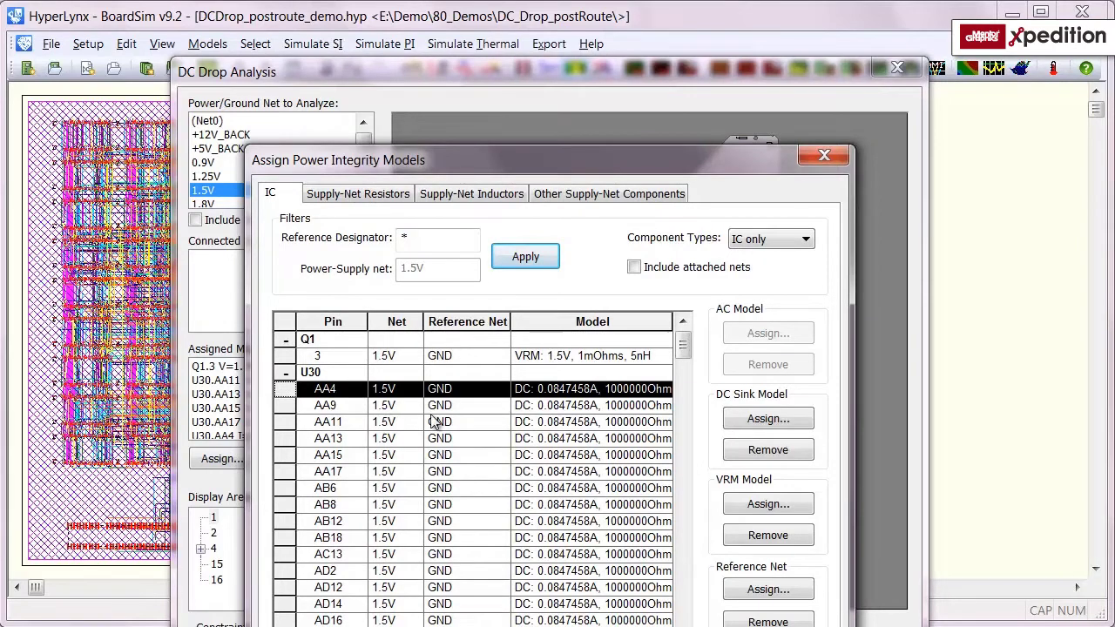
pyautogui.click(768, 419)
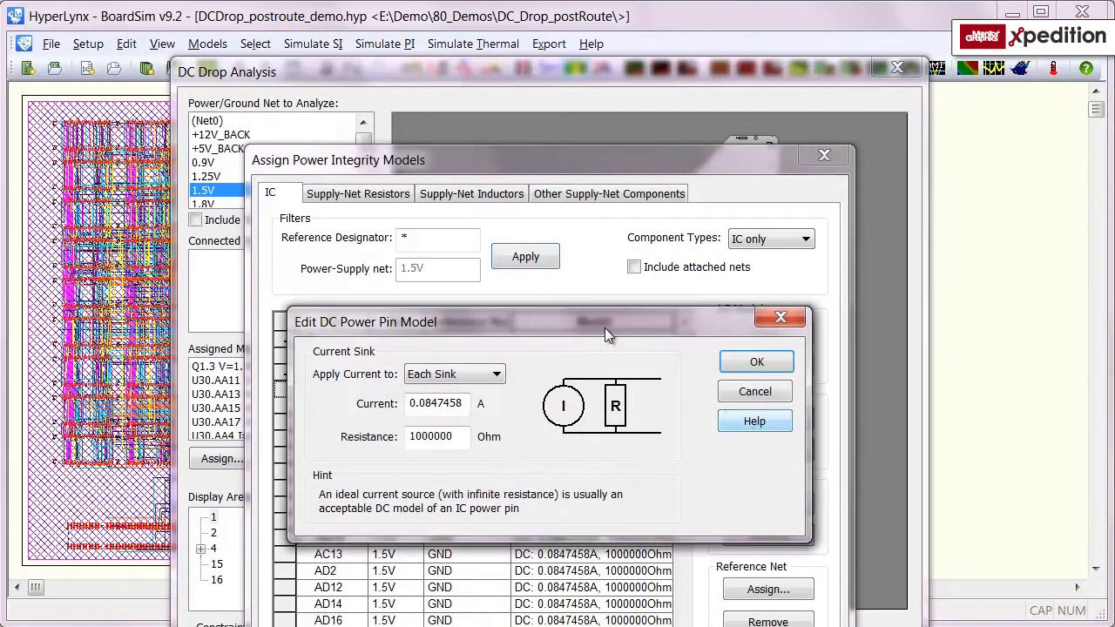
pyautogui.moveTo(605, 329)
pyautogui.mouseDown()
pyautogui.moveTo(581, 272)
pyautogui.moveTo(567, 274)
pyautogui.mouseUp()
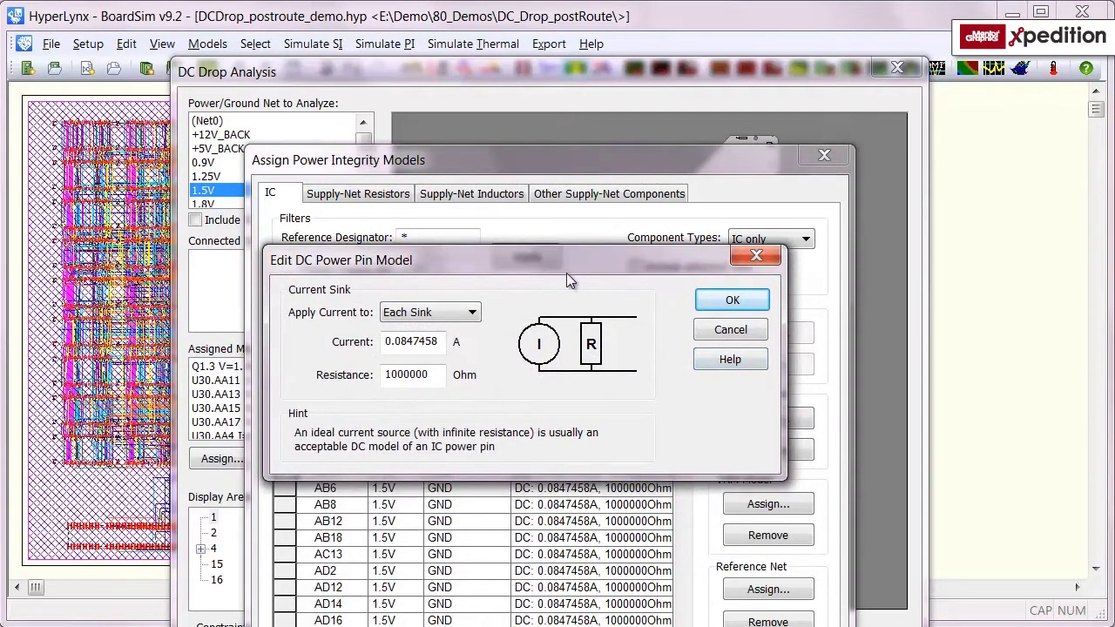
pyautogui.click(465, 312)
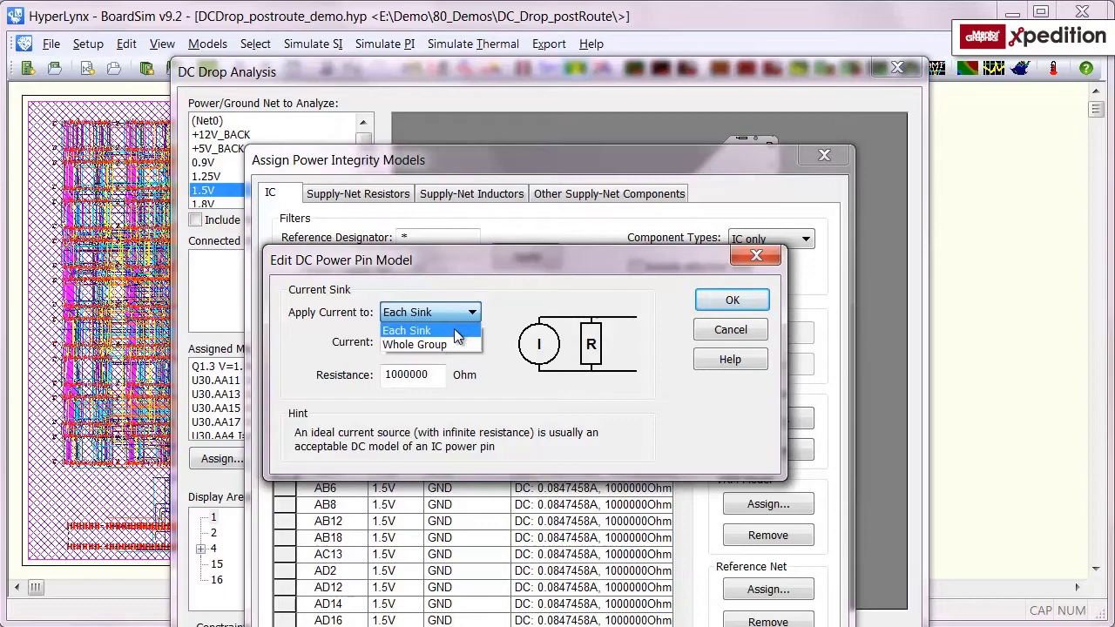
pyautogui.click(523, 267)
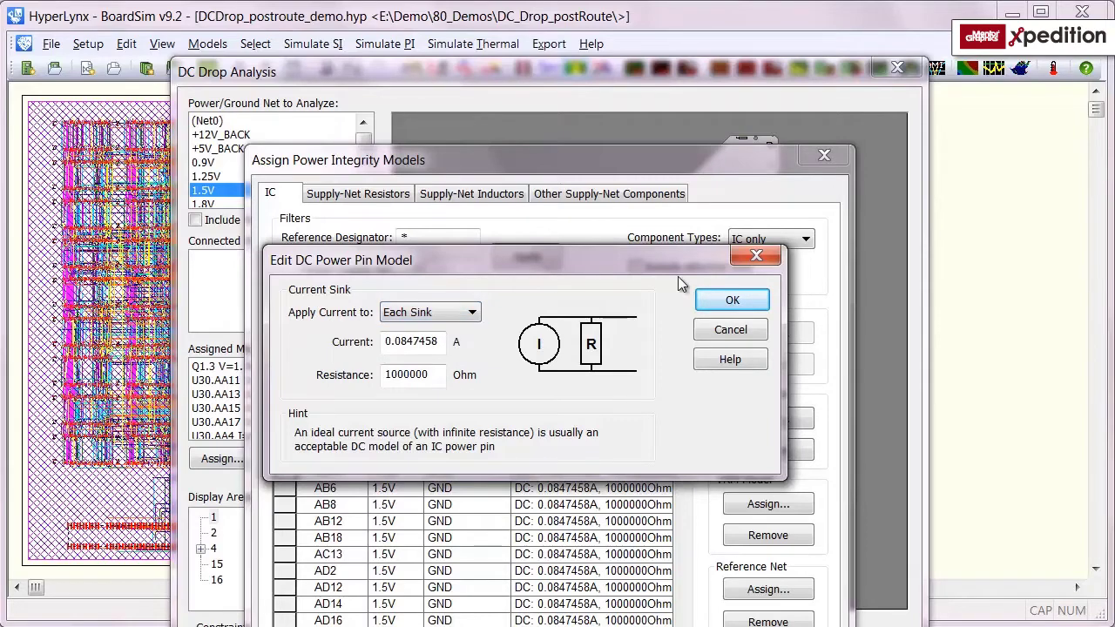
pyautogui.click(730, 329)
pyautogui.press('Escape')
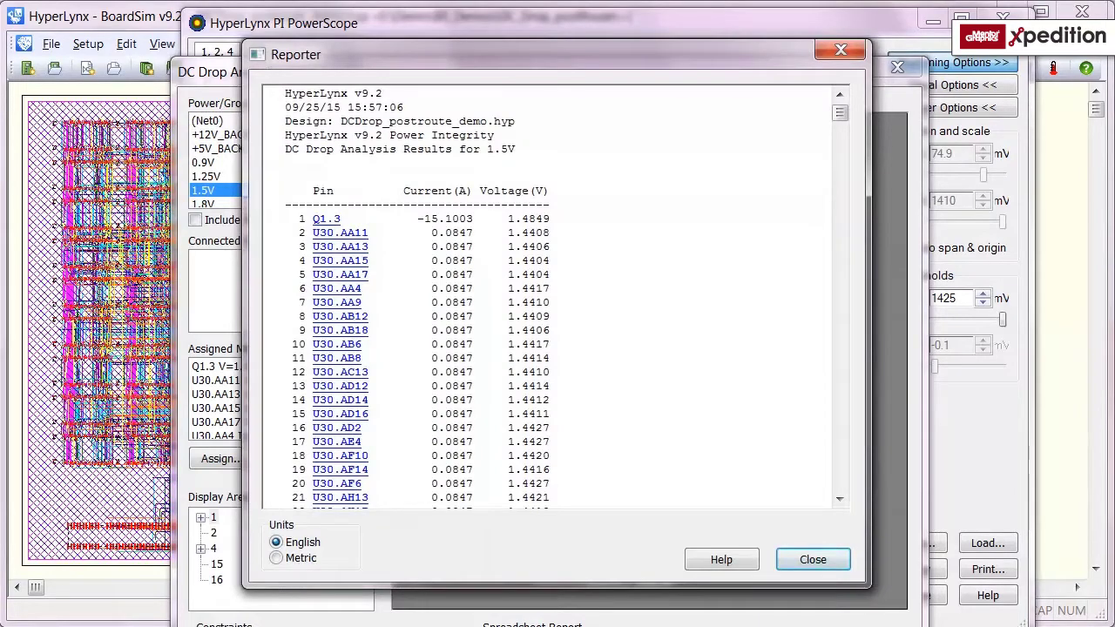
# Step: Dismiss the DC drop report to reveal the 3D voltage map with a 90.0 mV maximum drop
pyautogui.click(898, 67)
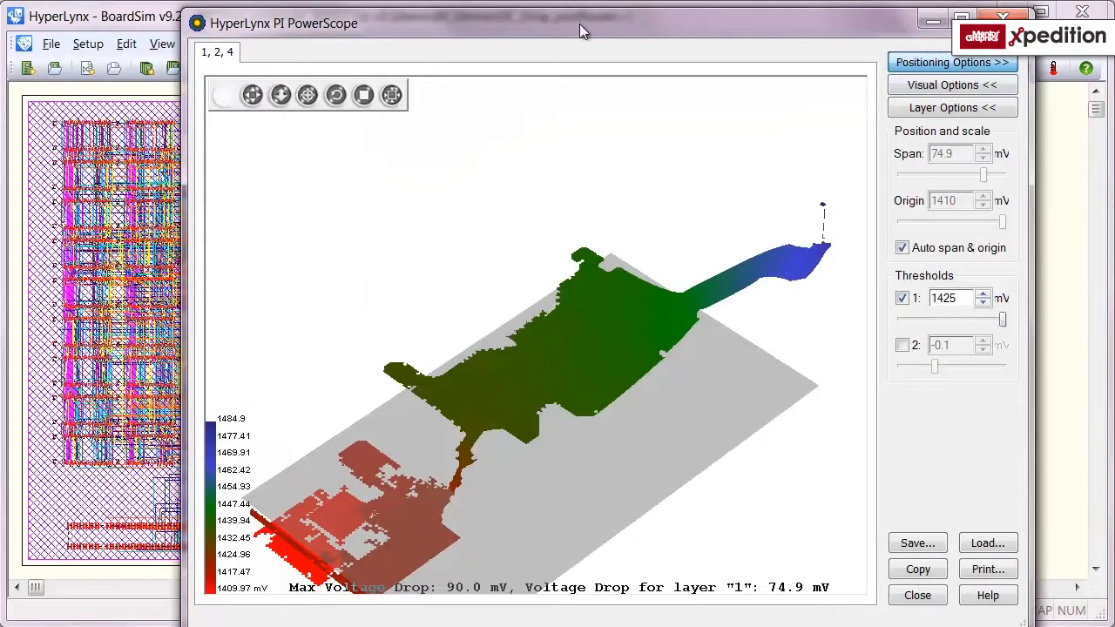
# Step: Rotate the voltage-drop plot to a low side view, then flatten it to top-down
pyautogui.moveTo(579, 24); pyautogui.dragTo(543, 17)
pyautogui.moveTo(354, 469)
pyautogui.mouseDown()
pyautogui.moveTo(572, 475)
pyautogui.moveTo(645, 372)
pyautogui.moveTo(664, 318)
pyautogui.moveTo(575, 358)
pyautogui.moveTo(588, 388)
pyautogui.moveTo(680, 415)
pyautogui.moveTo(686, 331)
pyautogui.moveTo(642, 386)
pyautogui.moveTo(552, 380)
pyautogui.moveTo(583, 373)
pyautogui.moveTo(624, 391)
pyautogui.moveTo(593, 398)
pyautogui.moveTo(625, 316)
pyautogui.moveTo(610, 356)
pyautogui.moveTo(617, 386)
pyautogui.mouseUp()
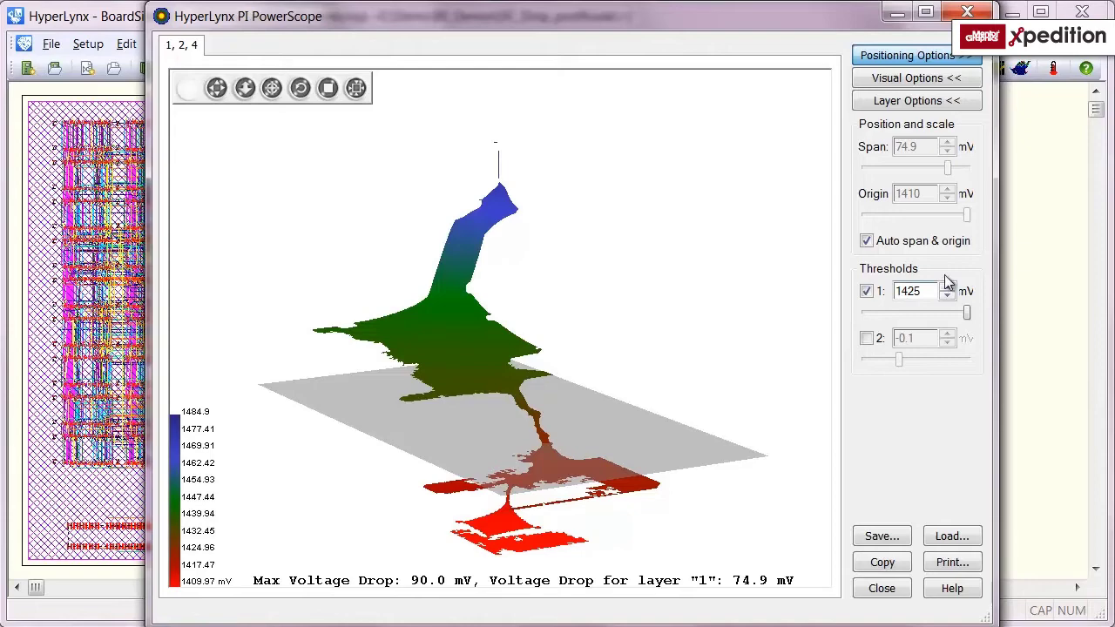
pyautogui.moveTo(577, 479)
pyautogui.mouseDown()
pyautogui.moveTo(583, 425)
pyautogui.moveTo(566, 485)
pyautogui.moveTo(584, 447)
pyautogui.moveTo(543, 450)
pyautogui.mouseUp()
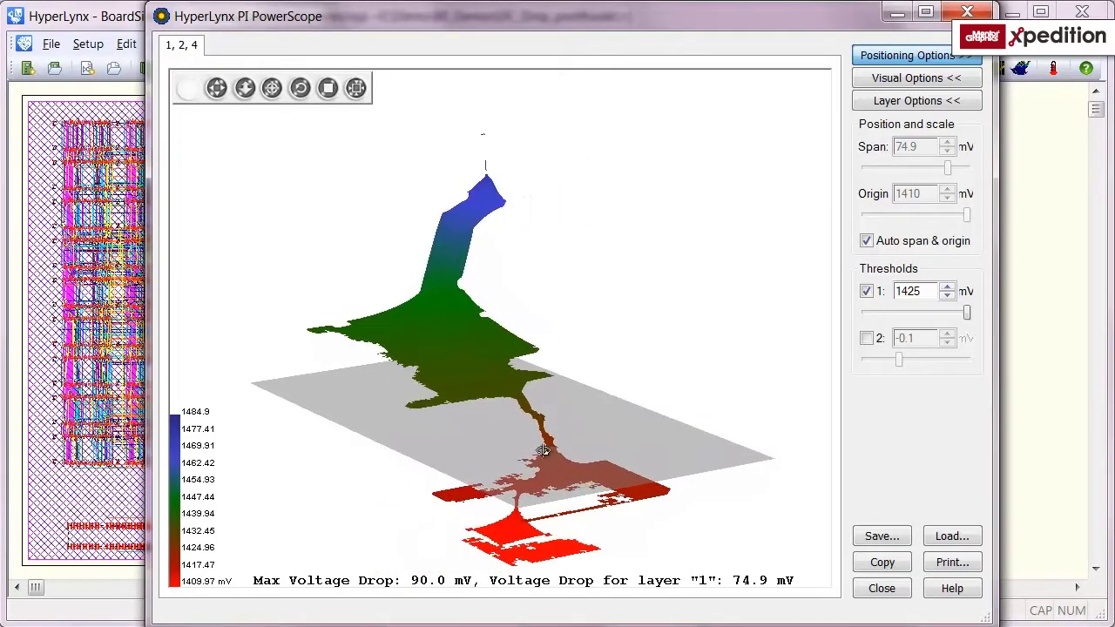
pyautogui.click(326, 88)
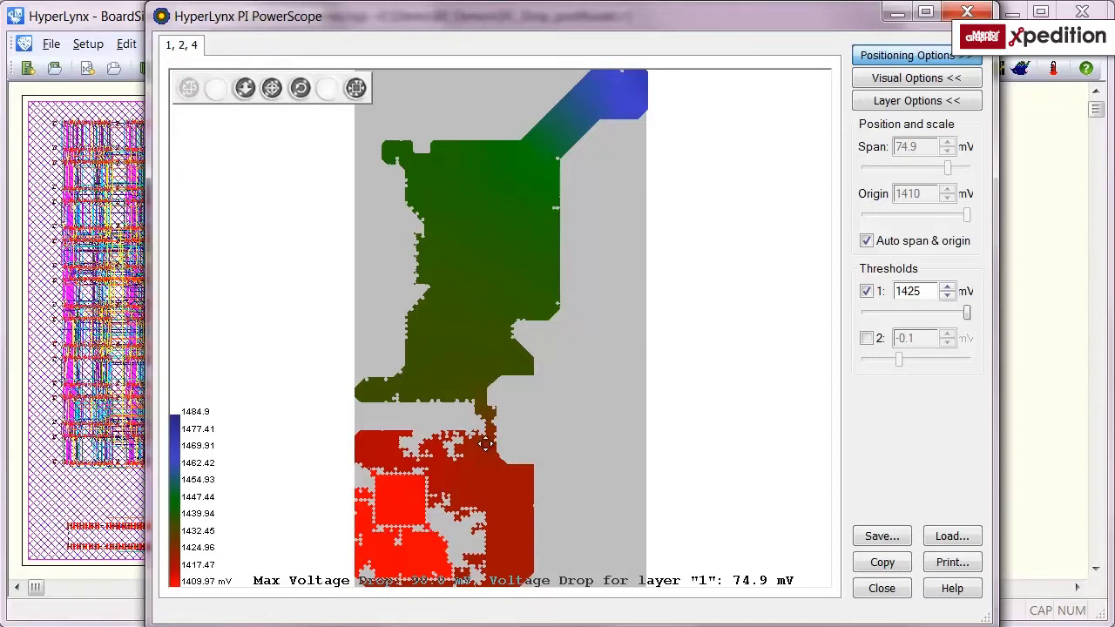
# Step: Plot layer 1 DC current density on a manual 0–70.5 mA/mil² scale, then move PowerScope aside
pyautogui.click(941, 80)
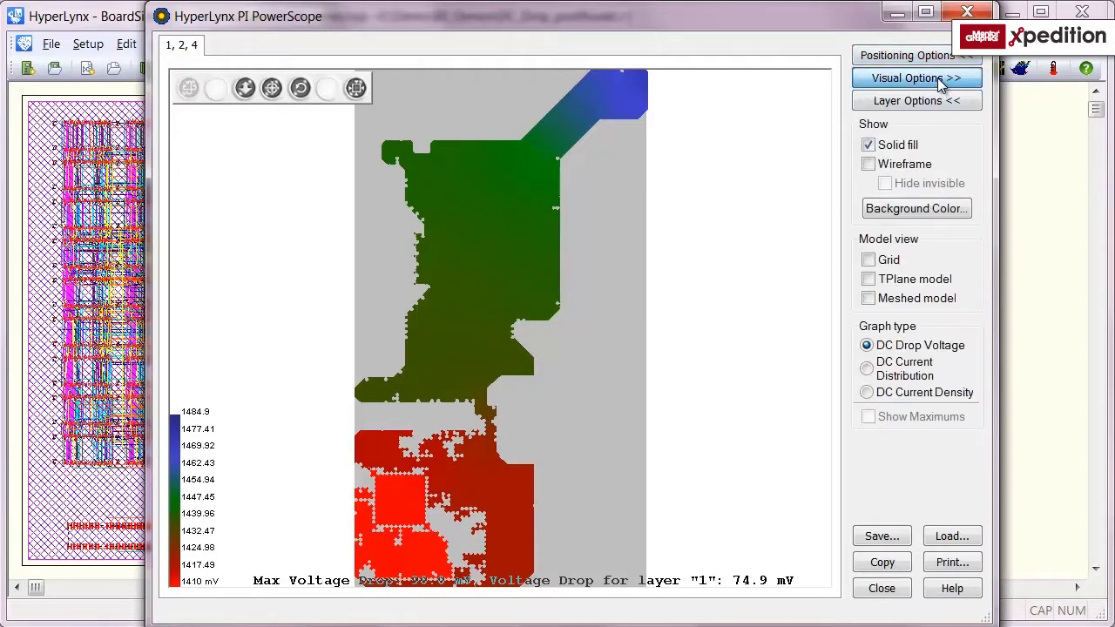
pyautogui.click(868, 394)
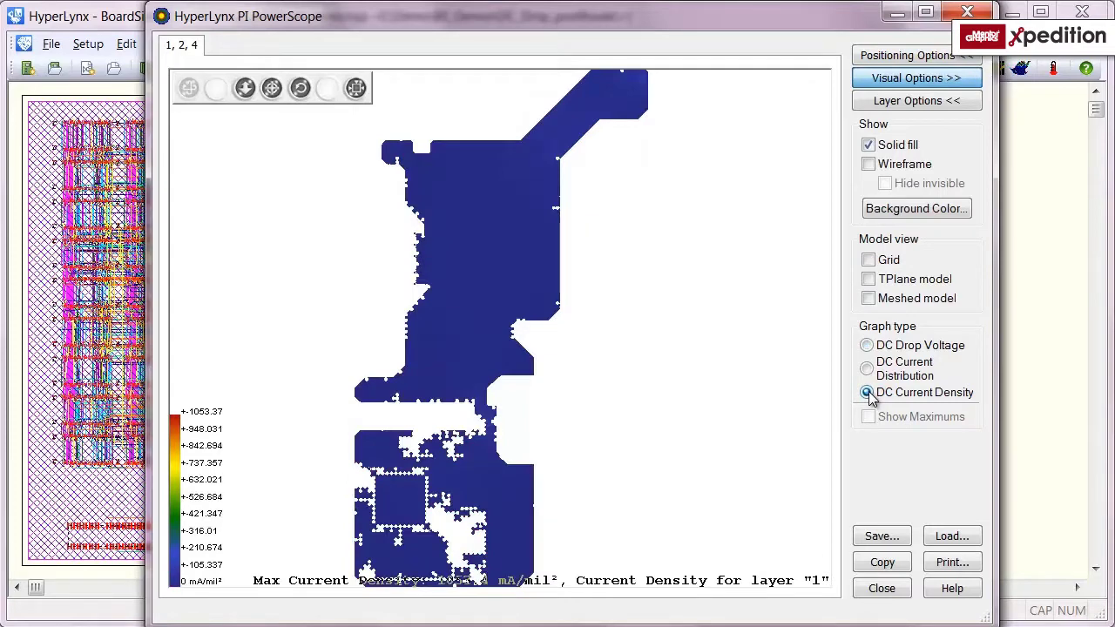
pyautogui.click(933, 57)
pyautogui.click(866, 241)
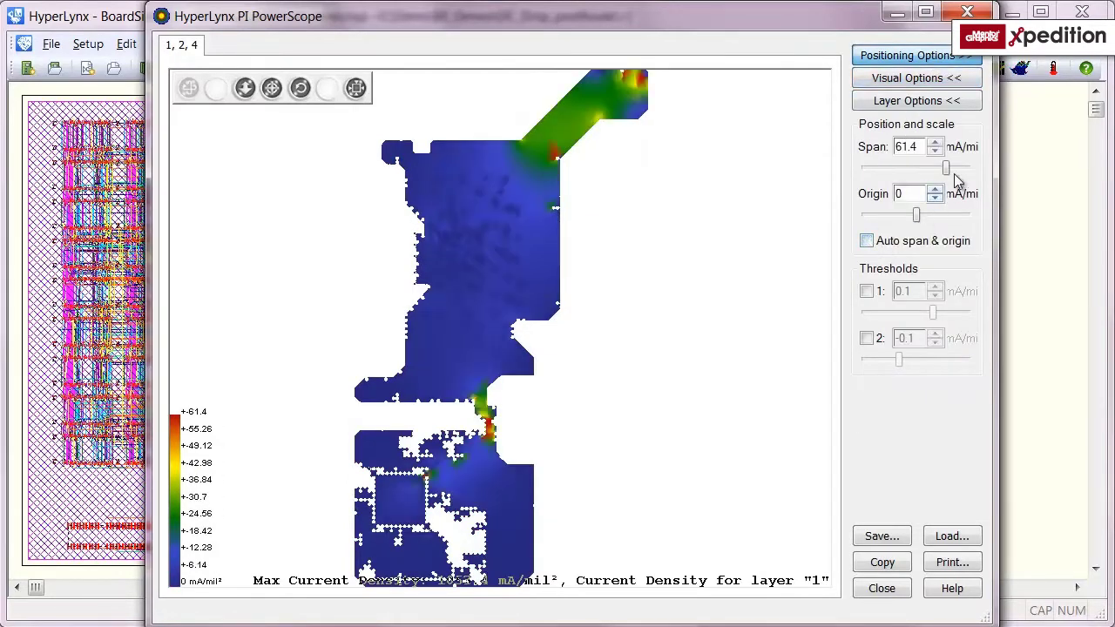
pyautogui.moveTo(946, 168); pyautogui.dragTo(949, 174)
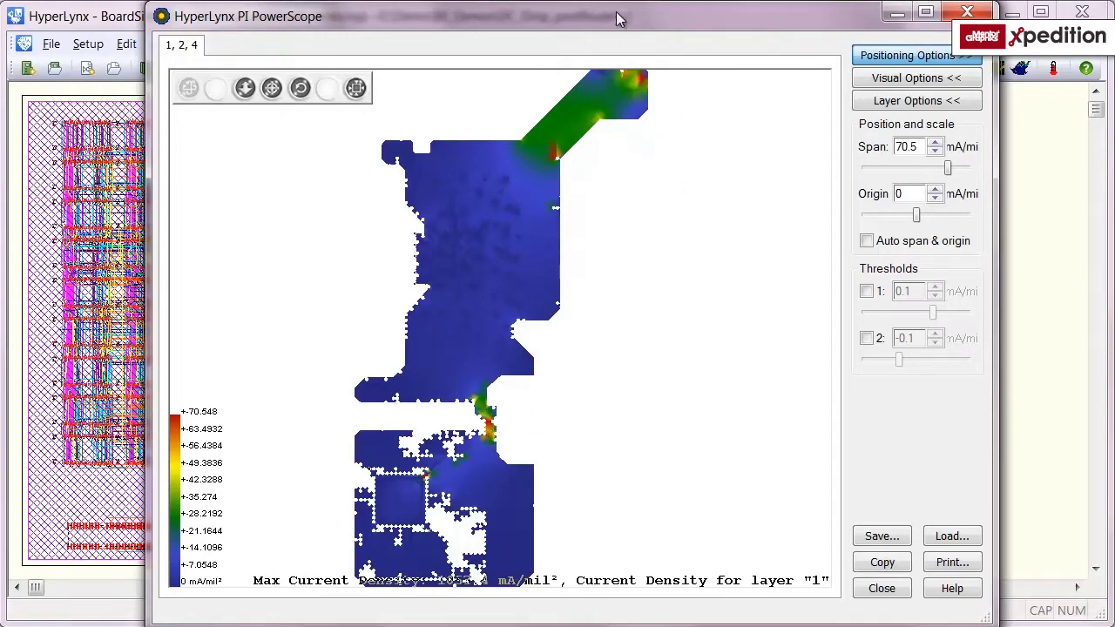
pyautogui.moveTo(616, 18); pyautogui.dragTo(822, 17)
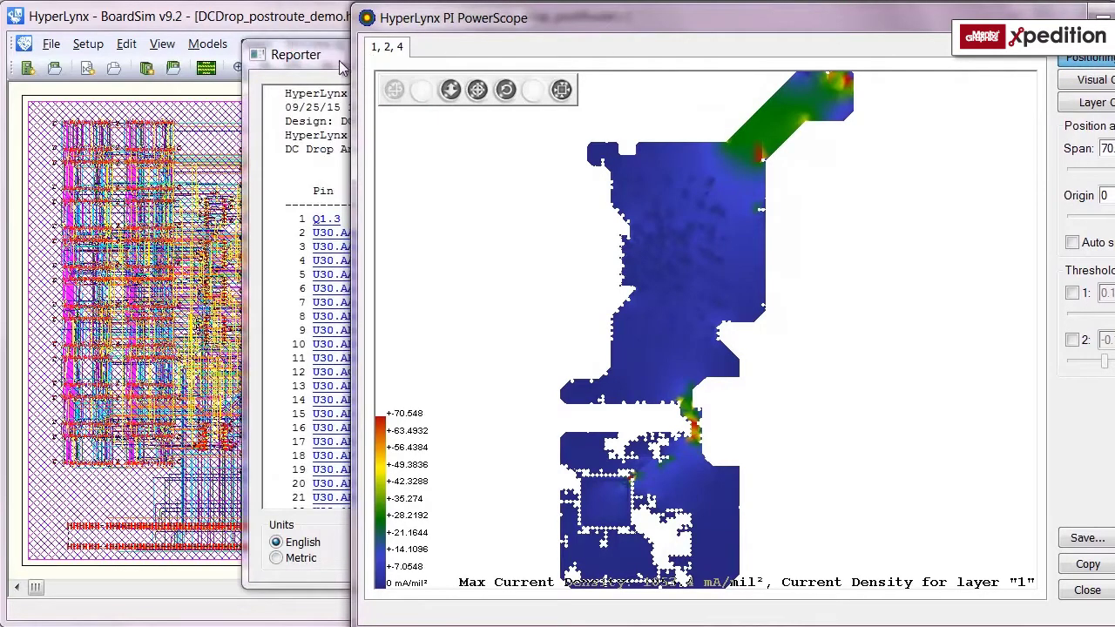
# Step: Jump the board view to the 1.5V source via at (9.727, 6.565) from the DC drop report
pyautogui.click(340, 62)
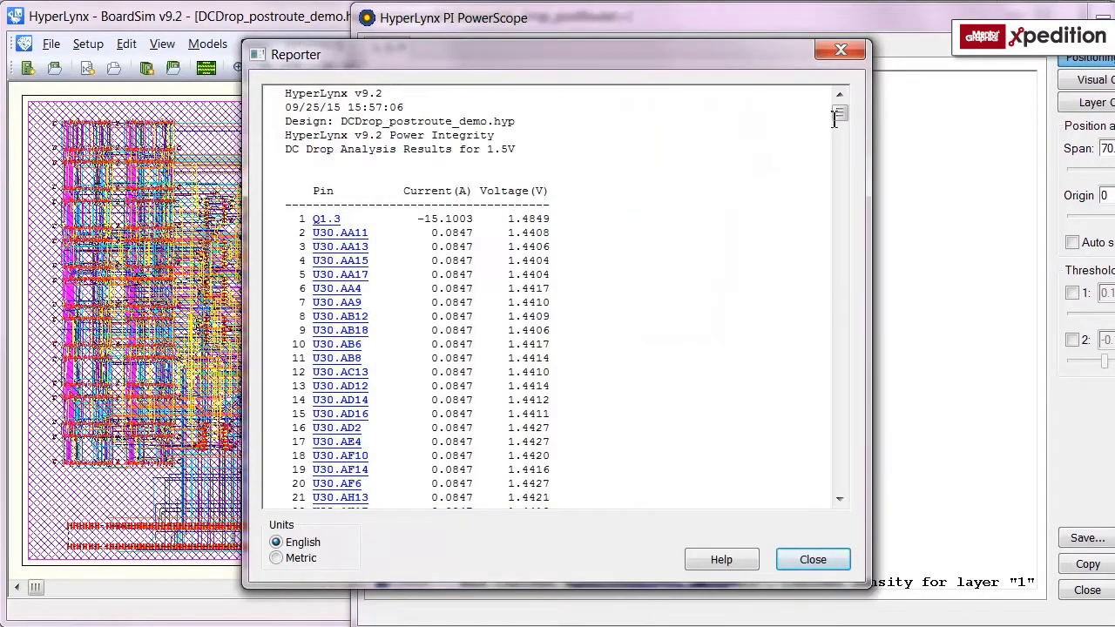
pyautogui.moveTo(835, 118)
pyautogui.mouseDown()
pyautogui.moveTo(838, 263)
pyautogui.moveTo(844, 207)
pyautogui.mouseUp()
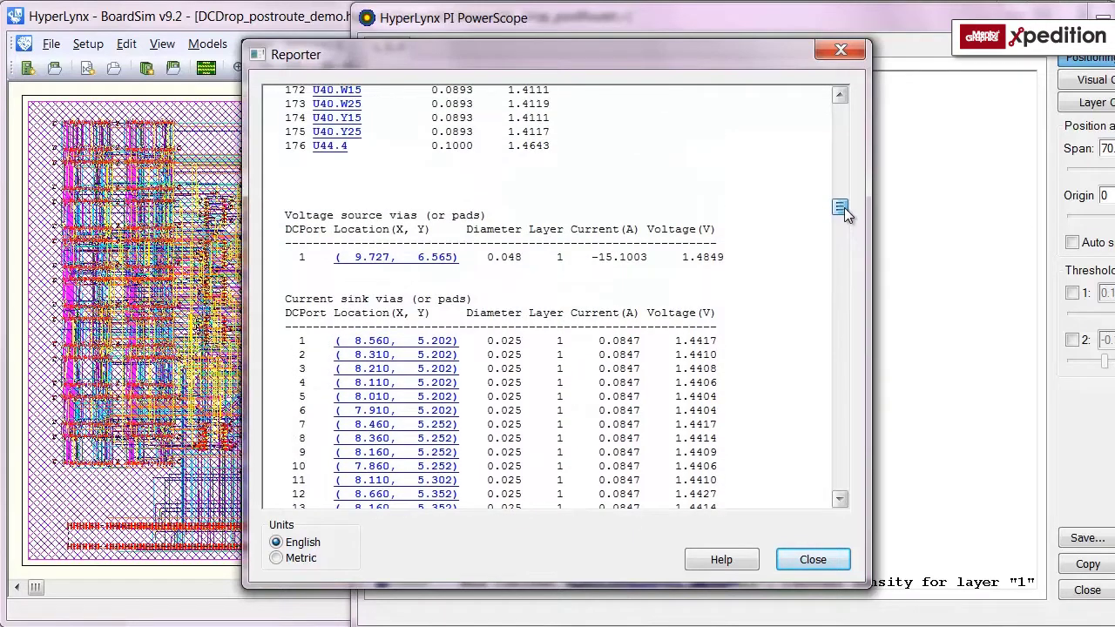
pyautogui.click(383, 263)
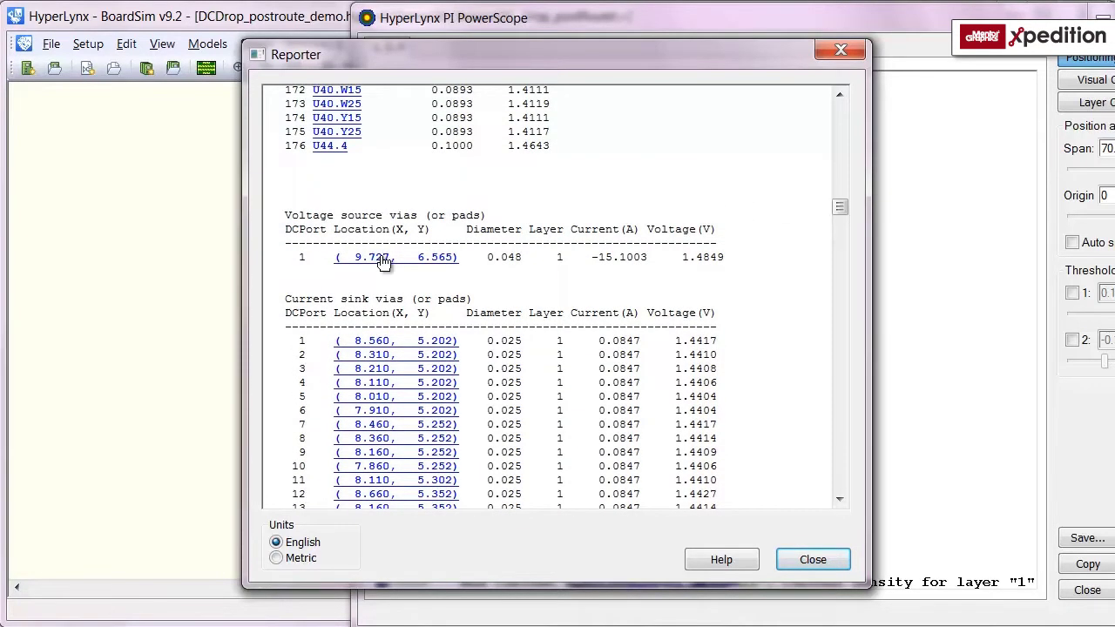
pyautogui.moveTo(450, 60); pyautogui.dragTo(807, 63)
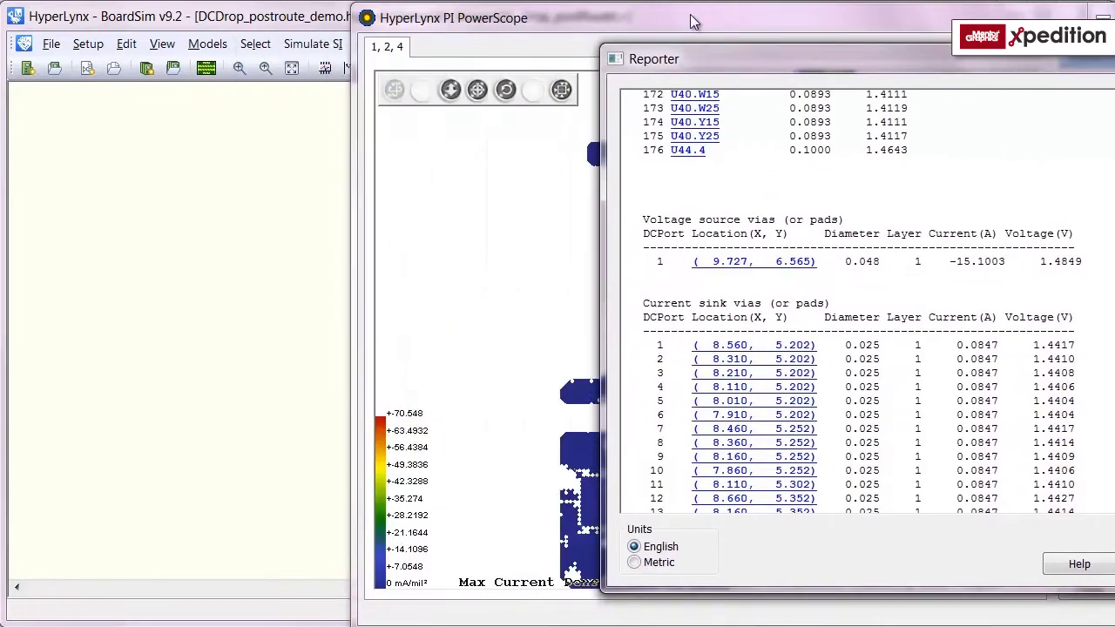
pyautogui.moveTo(678, 27)
pyautogui.mouseDown()
pyautogui.moveTo(3, 274)
pyautogui.moveTo(0, 295)
pyautogui.mouseUp()
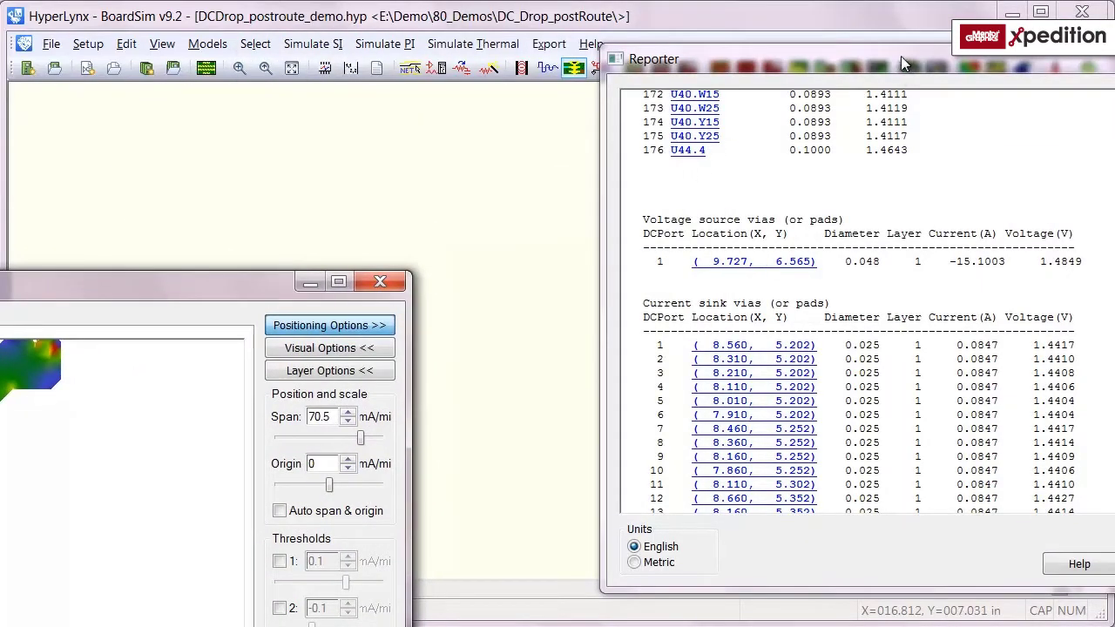
# Step: Arrange the DC drop report beside the board layout around the voltage source
pyautogui.moveTo(901, 59); pyautogui.dragTo(103, 203)
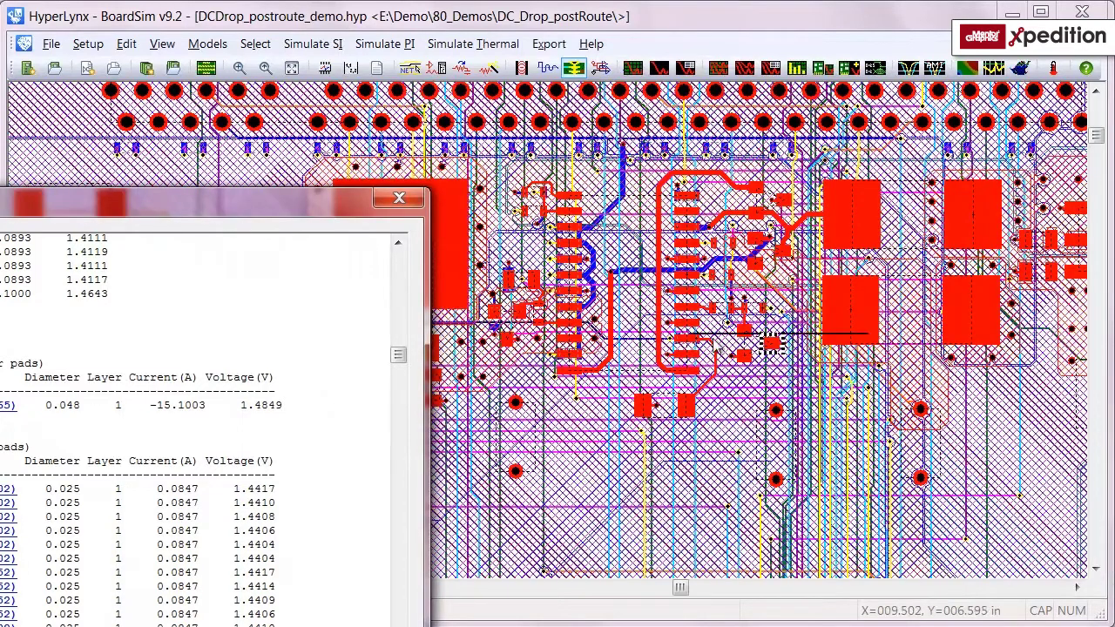
pyautogui.scroll(2, 209, 427)
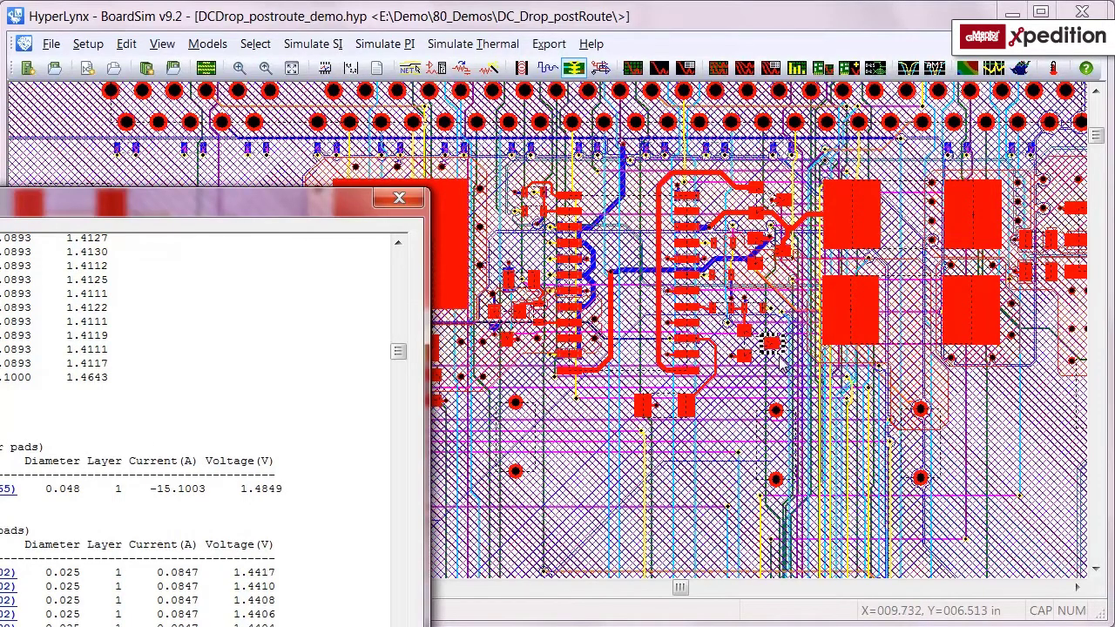
pyautogui.moveTo(239, 209); pyautogui.dragTo(794, 56)
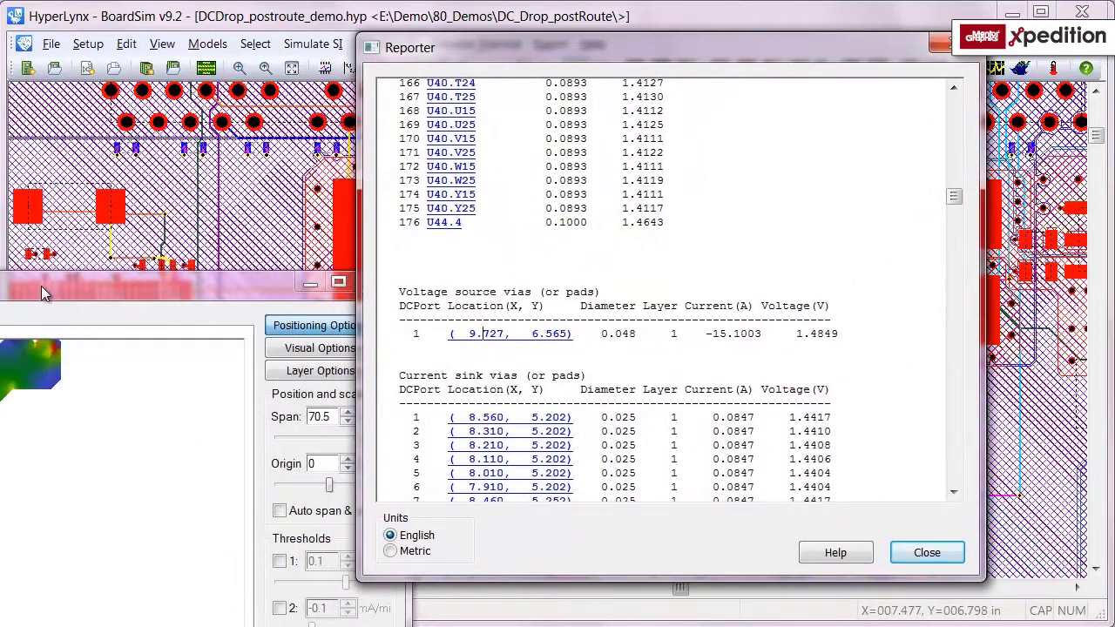
# Step: Plot DC drop voltage again with automatic span and origin, shown as a tilted 3D map
pyautogui.moveTo(51, 286)
pyautogui.mouseDown()
pyautogui.moveTo(609, 87)
pyautogui.moveTo(623, 70)
pyautogui.mouseUp()
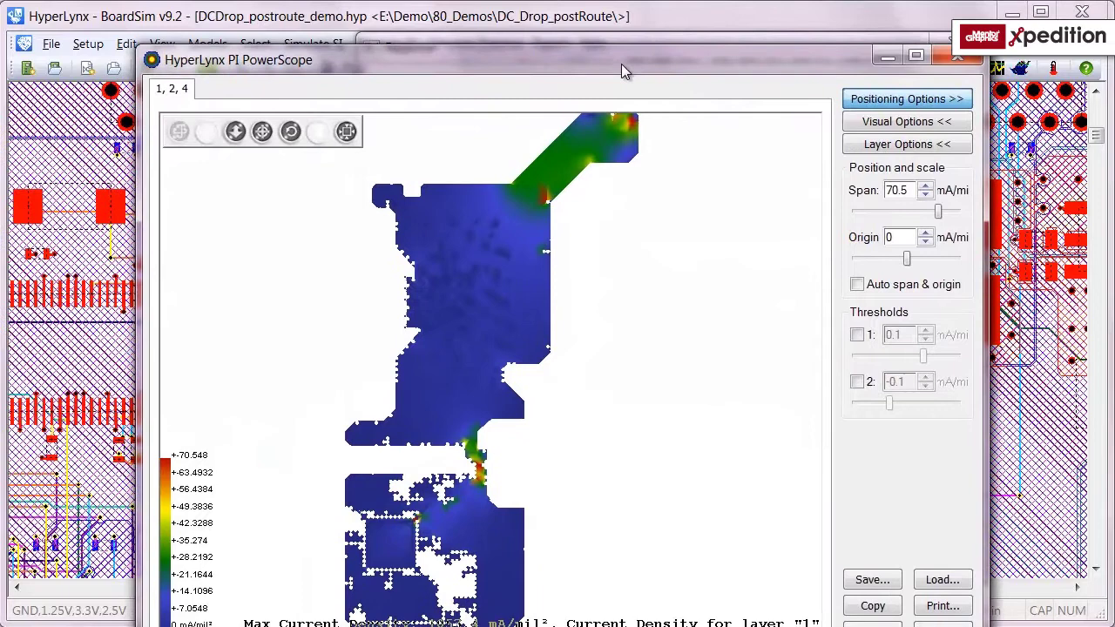
pyautogui.click(910, 123)
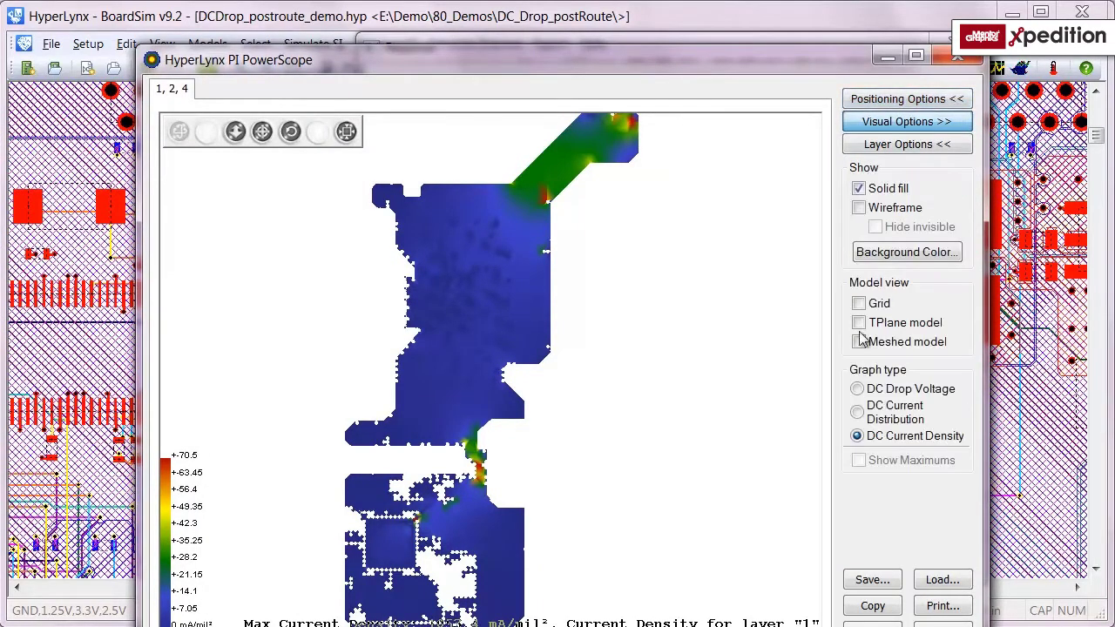
pyautogui.click(855, 390)
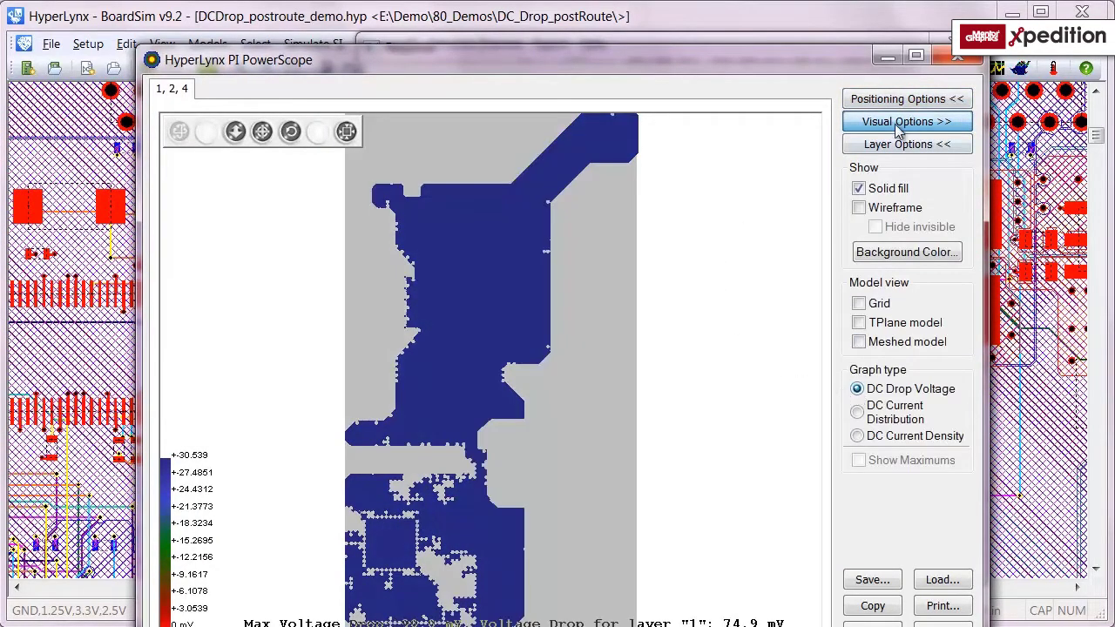
pyautogui.click(909, 99)
pyautogui.click(857, 284)
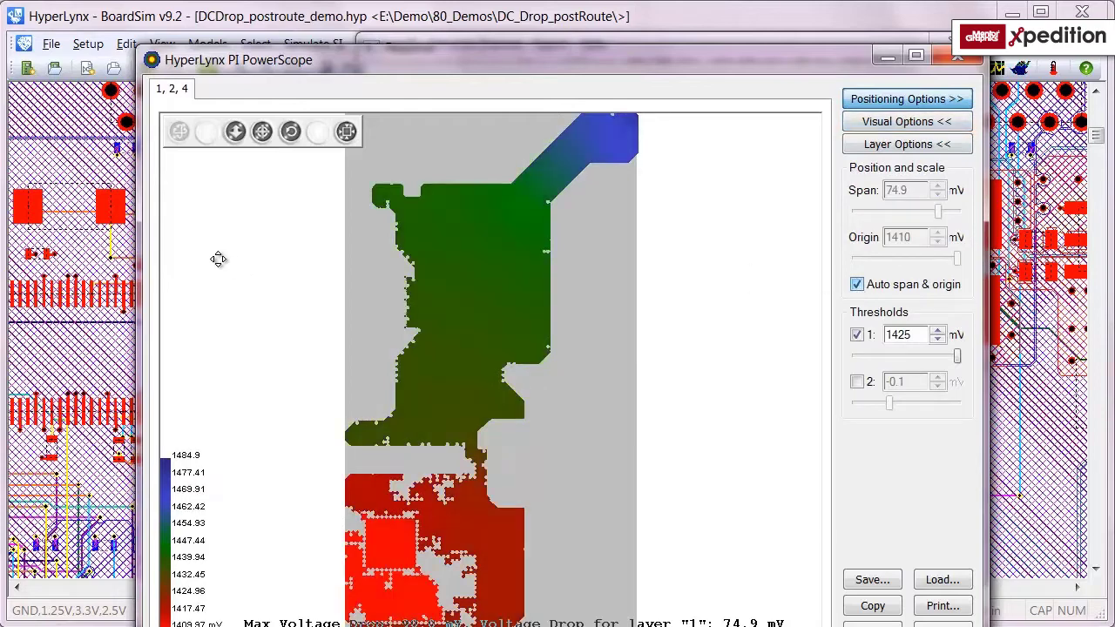
pyautogui.click(319, 132)
pyautogui.moveTo(403, 487)
pyautogui.mouseDown()
pyautogui.moveTo(486, 372)
pyautogui.moveTo(416, 434)
pyautogui.moveTo(412, 420)
pyautogui.moveTo(357, 480)
pyautogui.mouseUp()
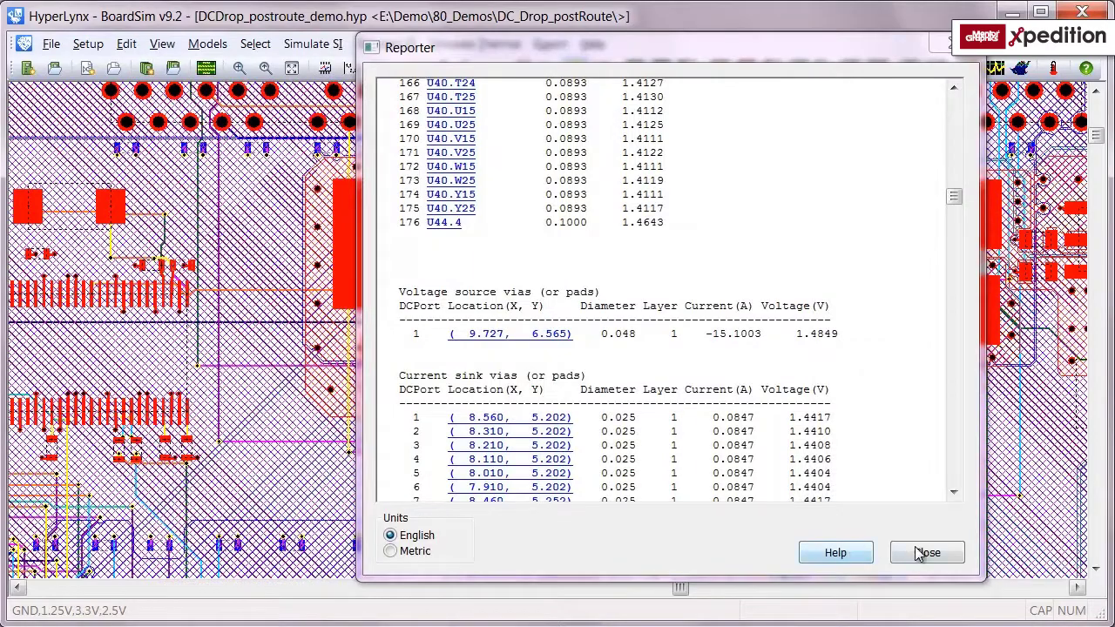
# Step: Select the 1.5V net for Free-Form Schematic export, with the schematic editor option off
pyautogui.click(921, 552)
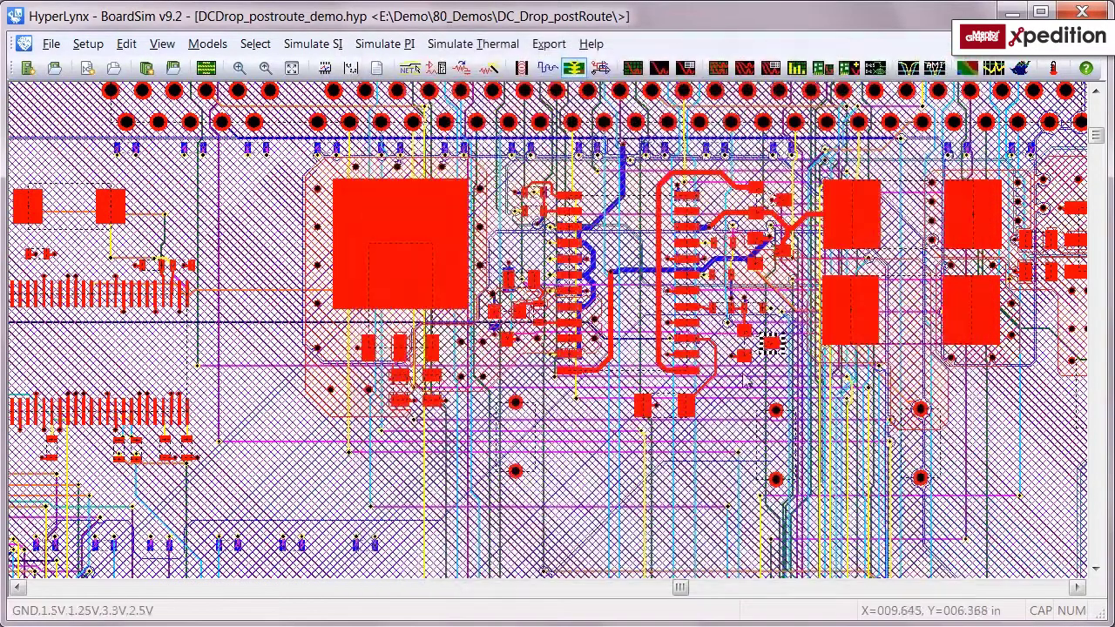
pyautogui.click(549, 44)
pyautogui.moveTo(679, 66)
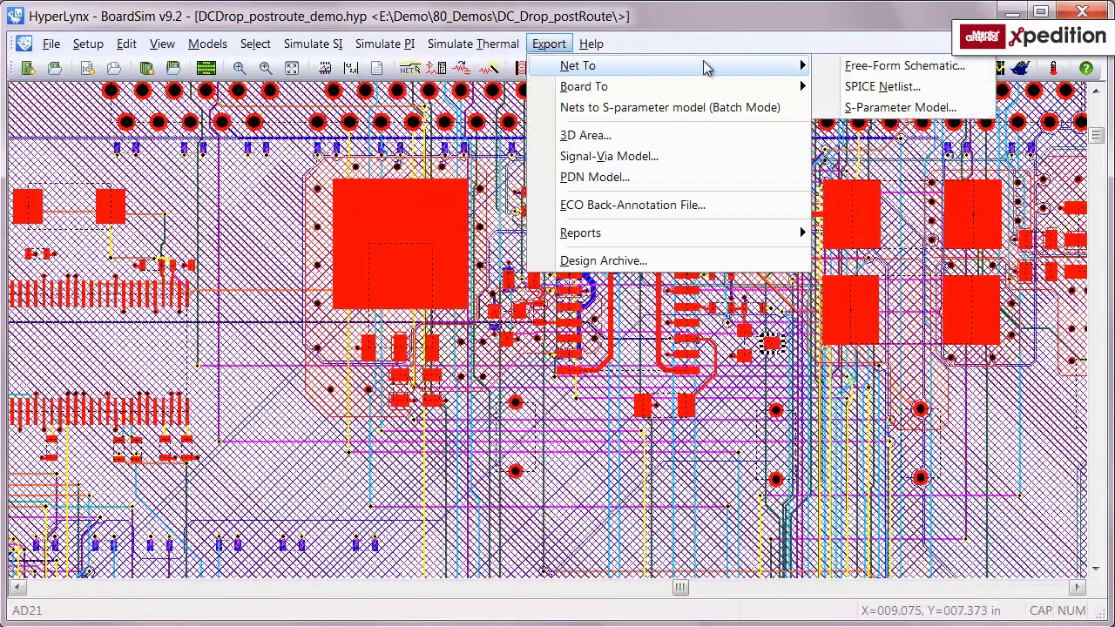
pyautogui.click(857, 66)
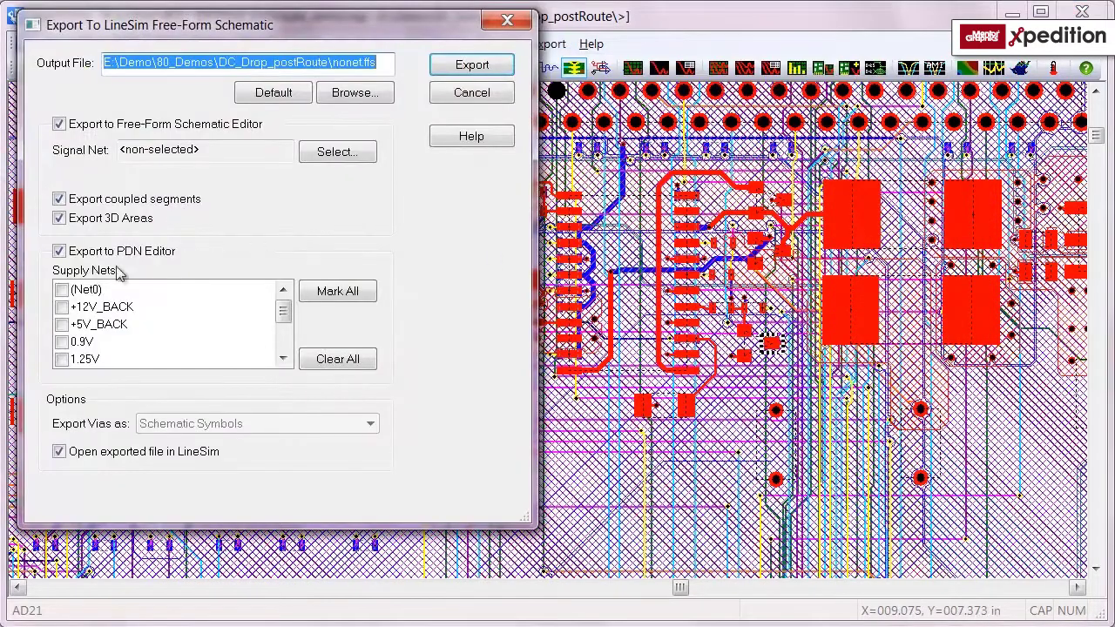
pyautogui.click(59, 123)
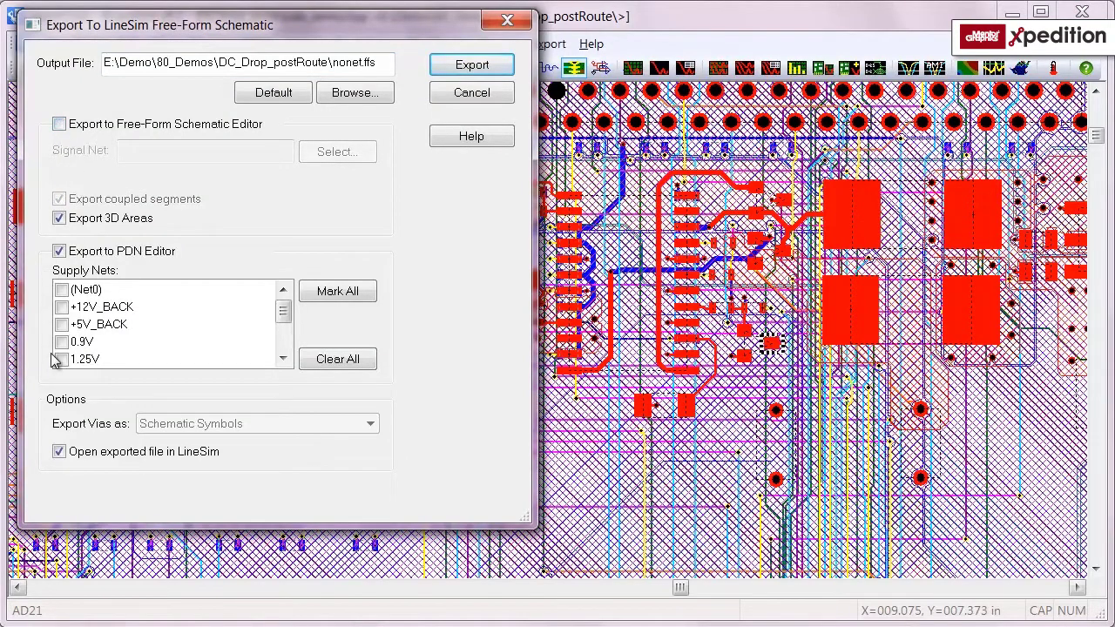
pyautogui.click(284, 360)
pyautogui.click(62, 359)
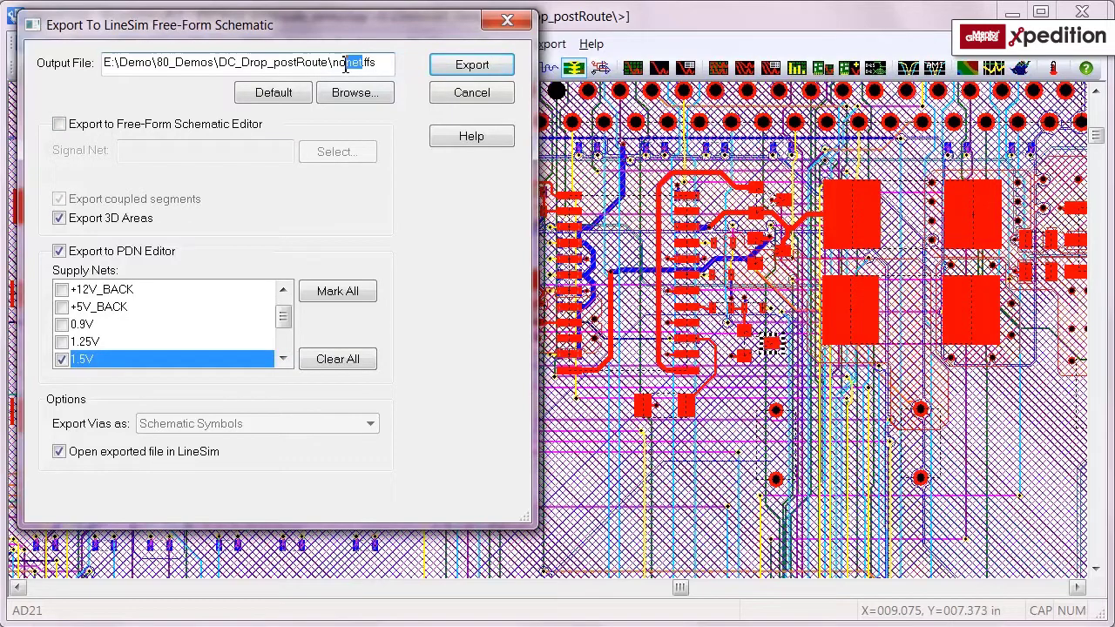
# Step: Export as 1_5v.ffs to LineSim, converting large pads to areas
pyautogui.write('1_5v')
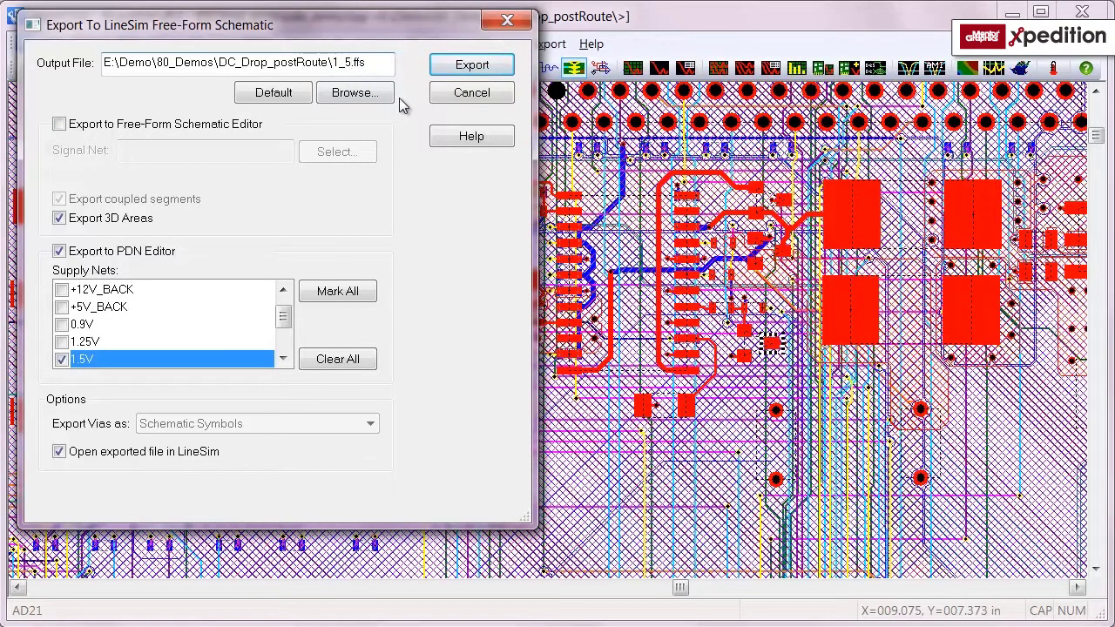
pyautogui.click(490, 63)
pyautogui.click(270, 365)
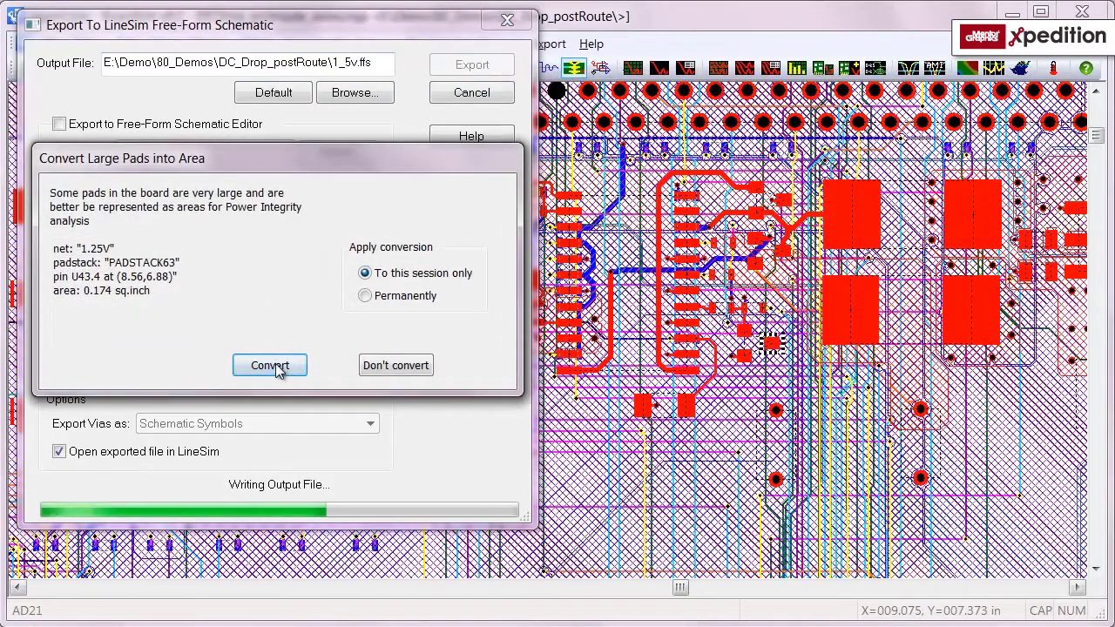
pyautogui.click(400, 328)
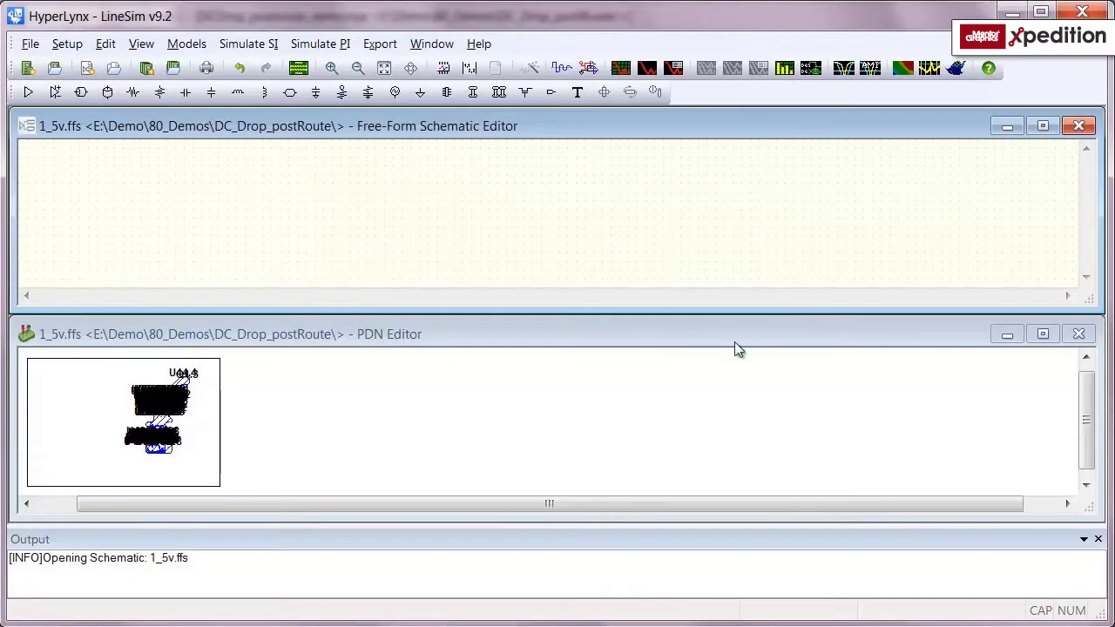
# Step: Maximize the PDN Editor, zoom into the lower 1.5V plane area, and close the output log
pyautogui.click(1045, 334)
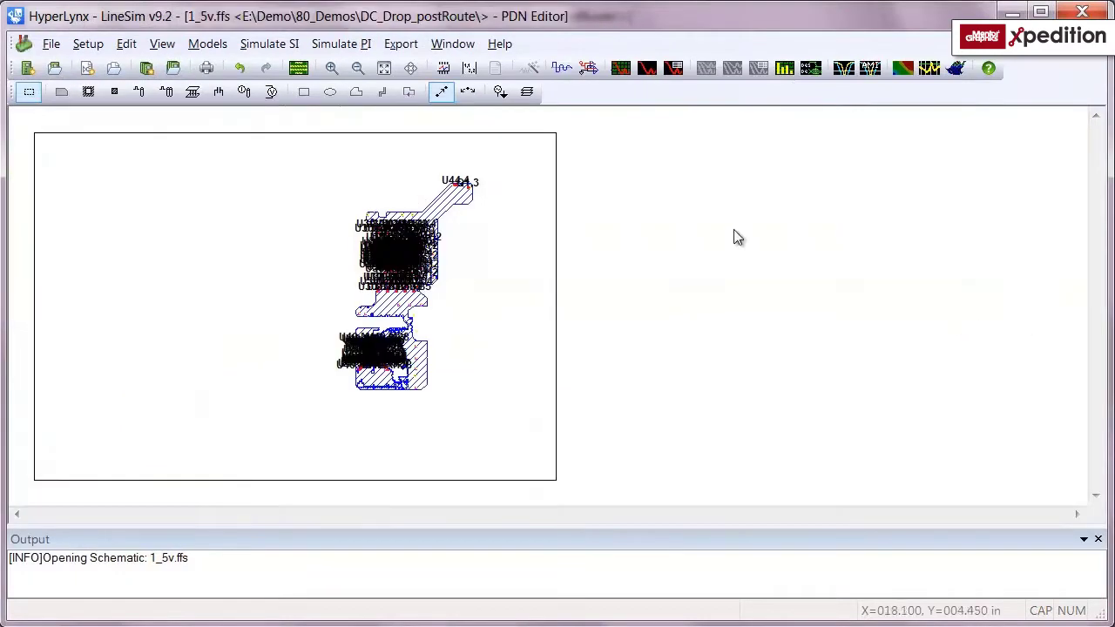
pyautogui.click(332, 68)
pyautogui.moveTo(318, 278); pyautogui.dragTo(463, 387)
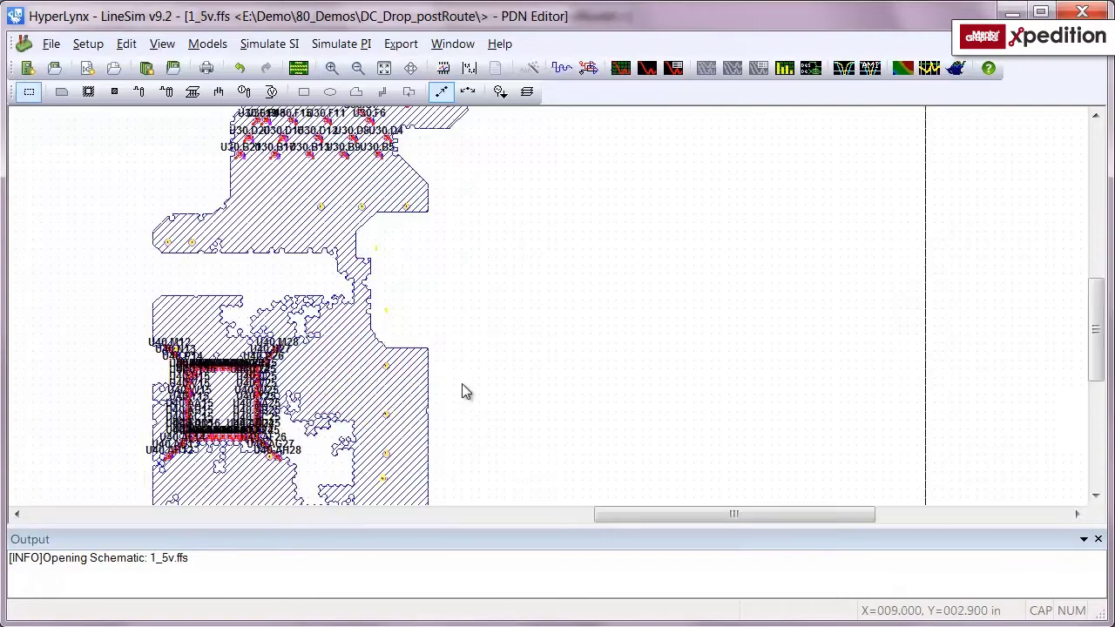
pyautogui.click(1097, 539)
pyautogui.moveTo(749, 587); pyautogui.dragTo(672, 588)
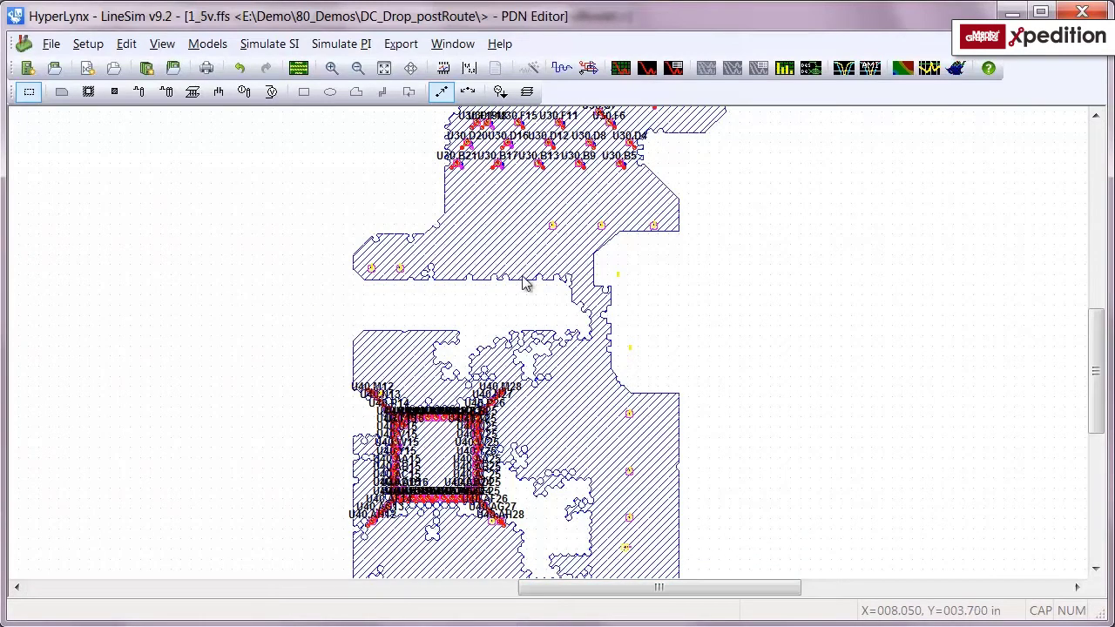
pyautogui.click(359, 46)
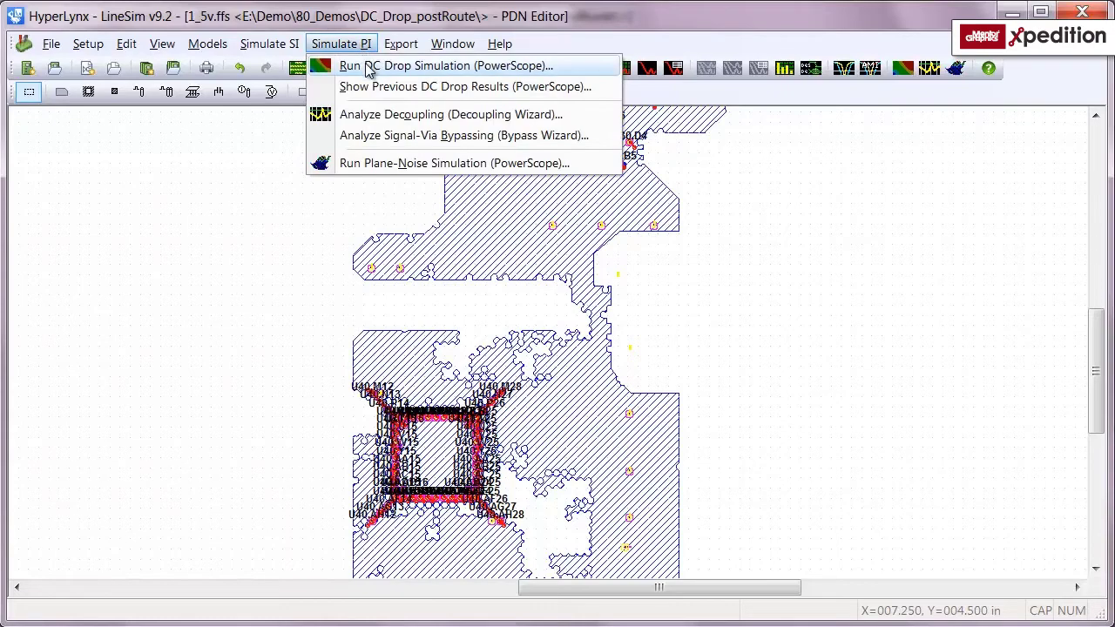
# Step: Run a DC drop simulation on the 1.5V net and rotate the 90 mV voltage map
pyautogui.click(367, 68)
pyautogui.click(217, 23)
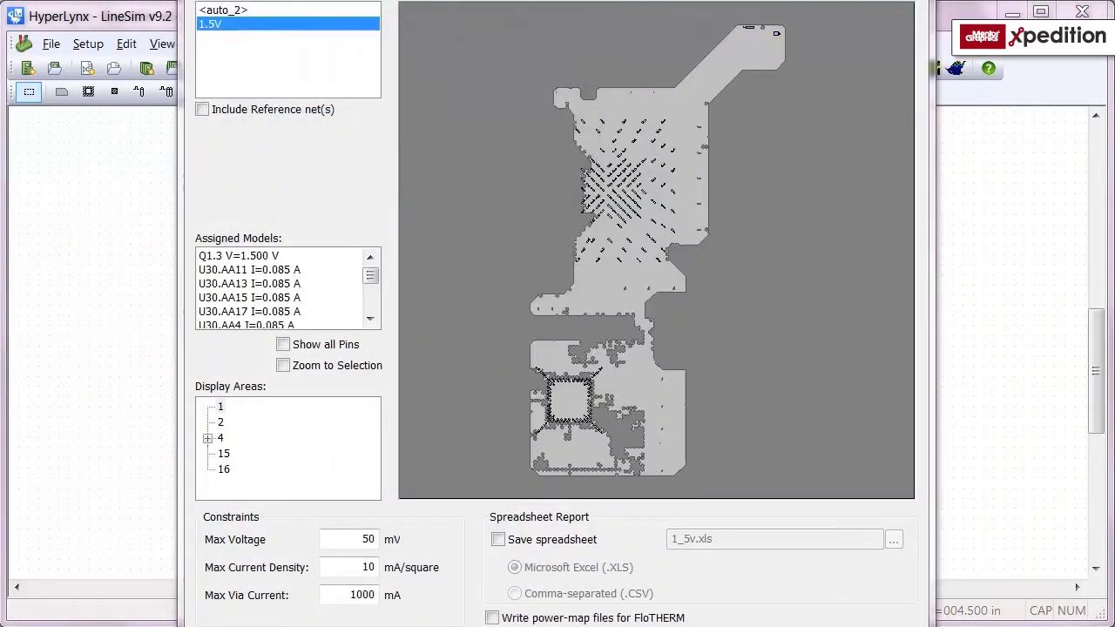
pyautogui.press('Return')
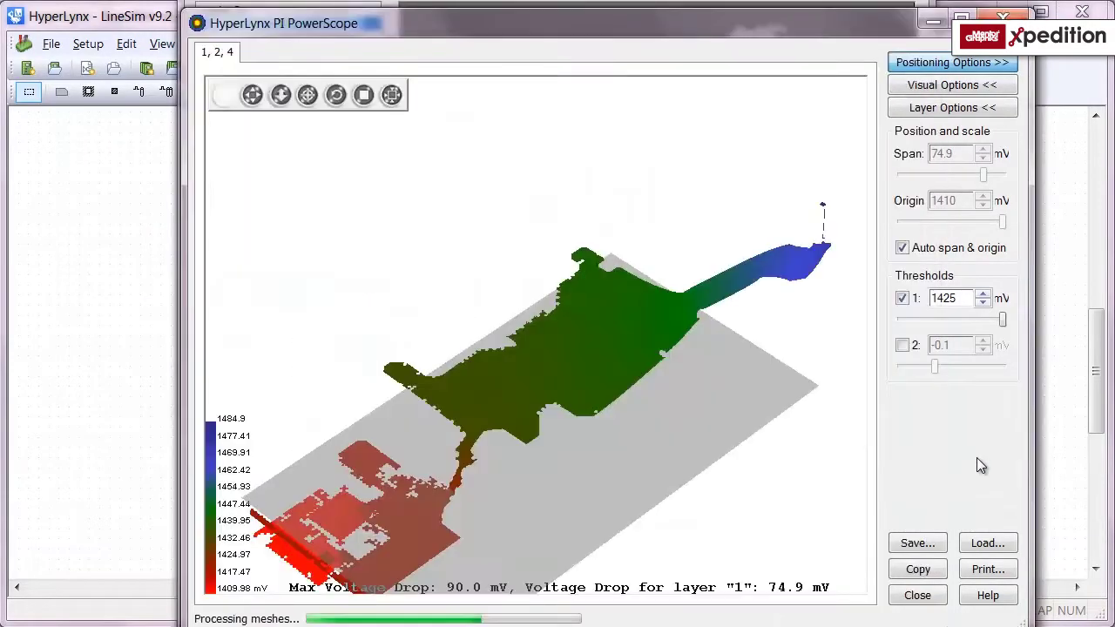
pyautogui.moveTo(488, 435)
pyautogui.mouseDown()
pyautogui.moveTo(588, 357)
pyautogui.moveTo(652, 331)
pyautogui.moveTo(627, 346)
pyautogui.moveTo(659, 388)
pyautogui.moveTo(586, 408)
pyautogui.moveTo(601, 374)
pyautogui.moveTo(584, 386)
pyautogui.moveTo(590, 401)
pyautogui.moveTo(617, 403)
pyautogui.mouseUp()
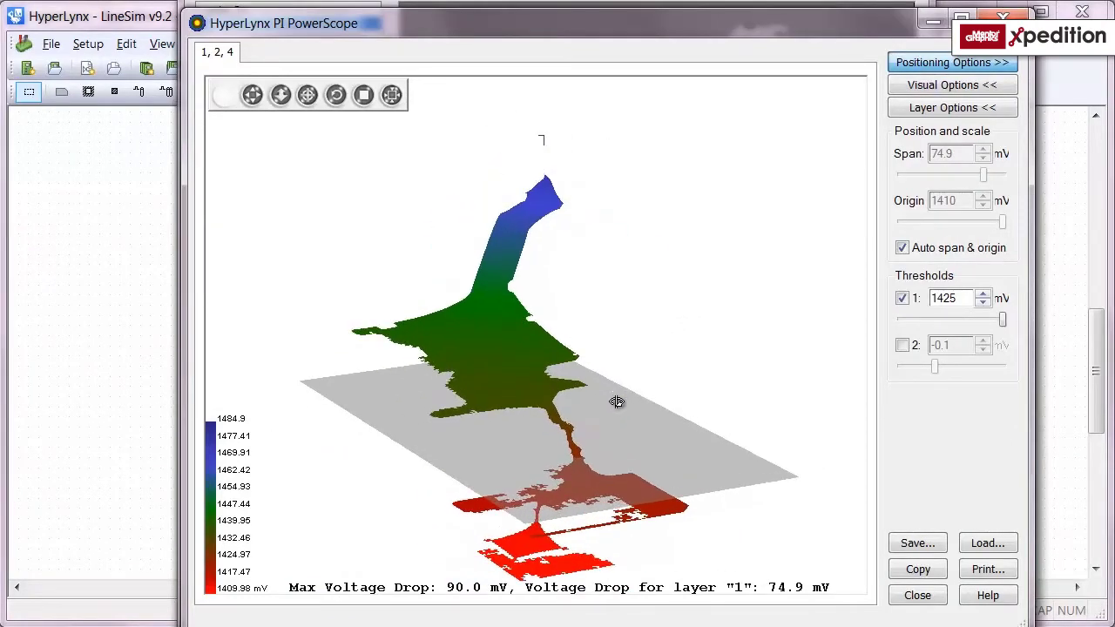
# Step: Close the PowerScope and report windows and make layer 4 the active layer
pyautogui.click(919, 597)
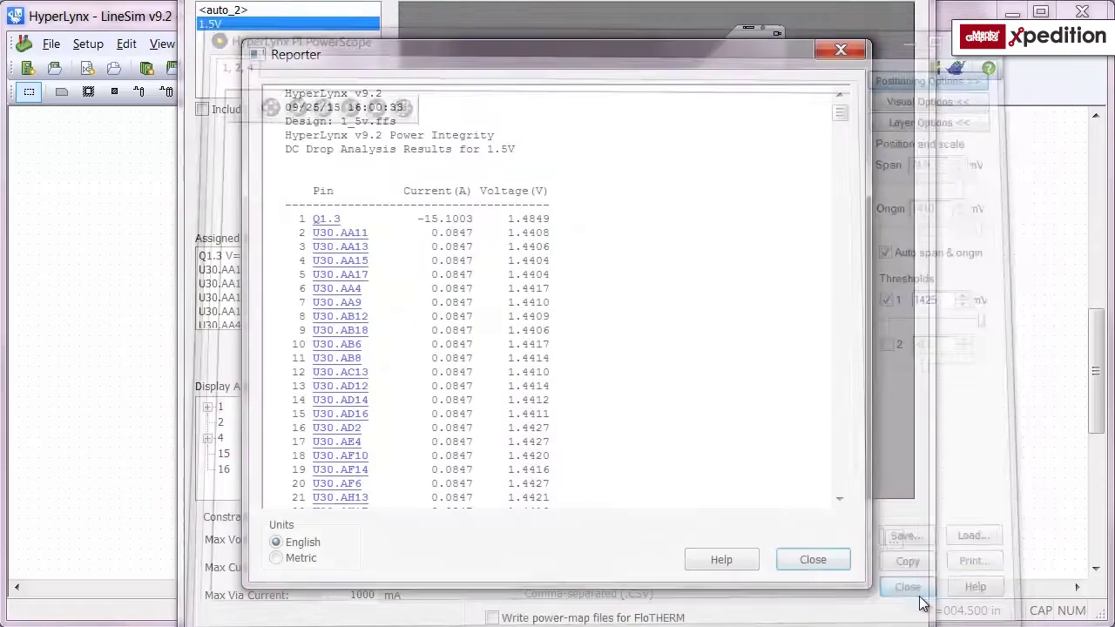
pyautogui.click(811, 560)
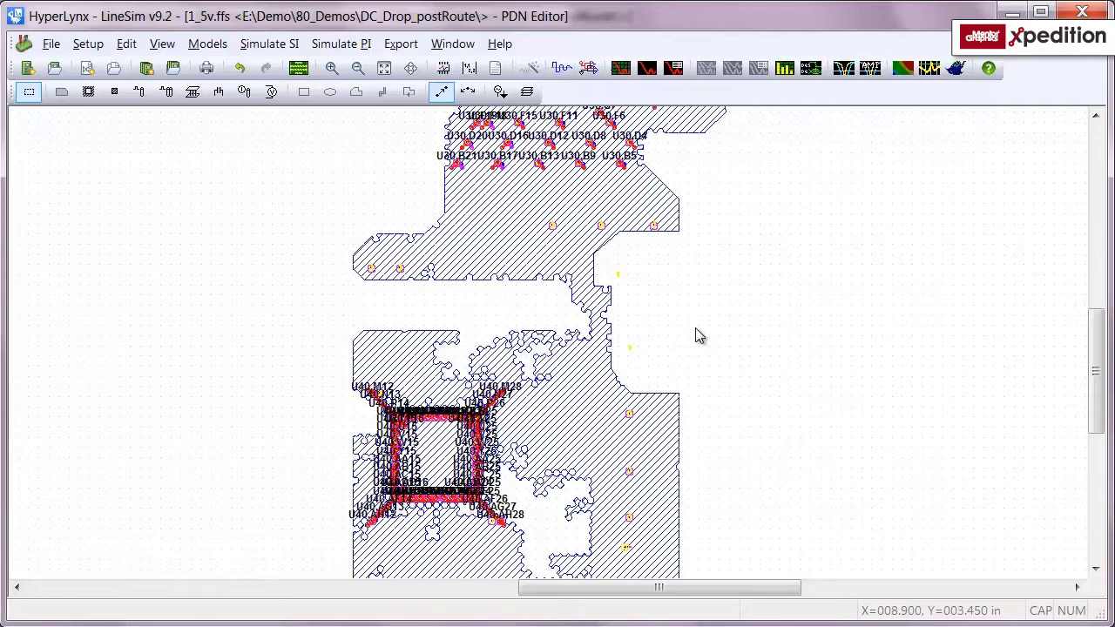
pyautogui.click(526, 92)
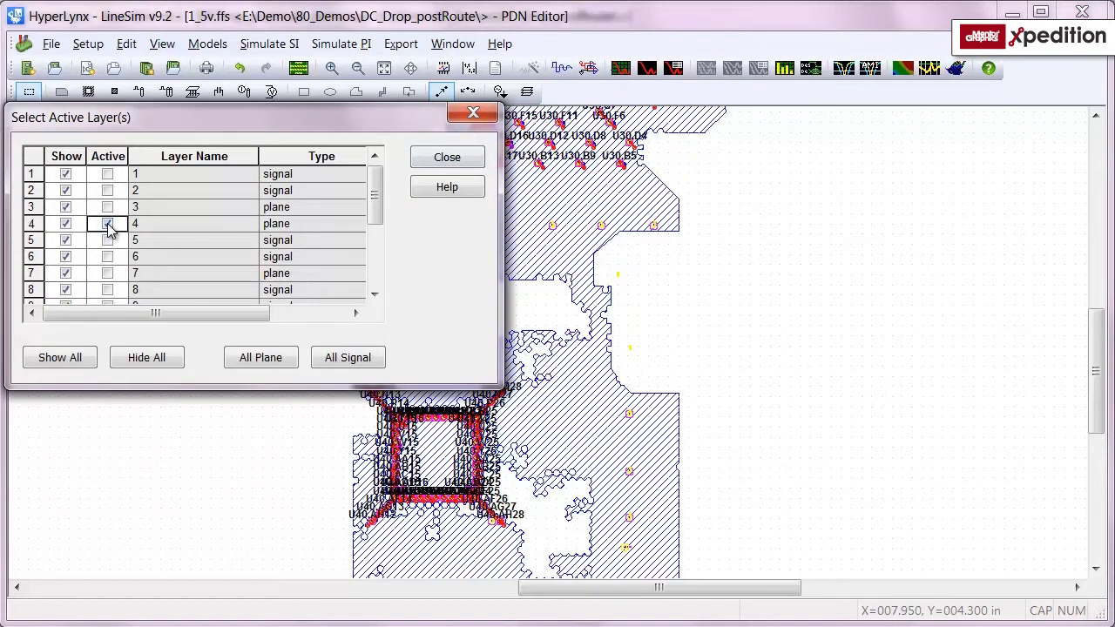
pyautogui.click(443, 159)
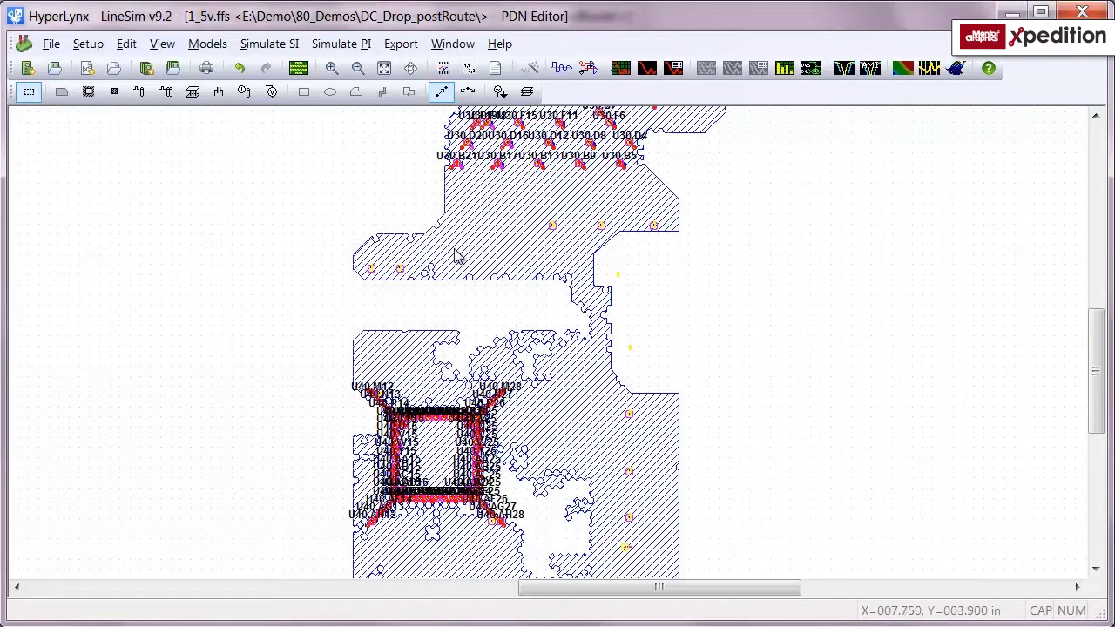
# Step: Draw two copper rectangles filling the gap between the upper and lower plane areas
pyautogui.click(113, 92)
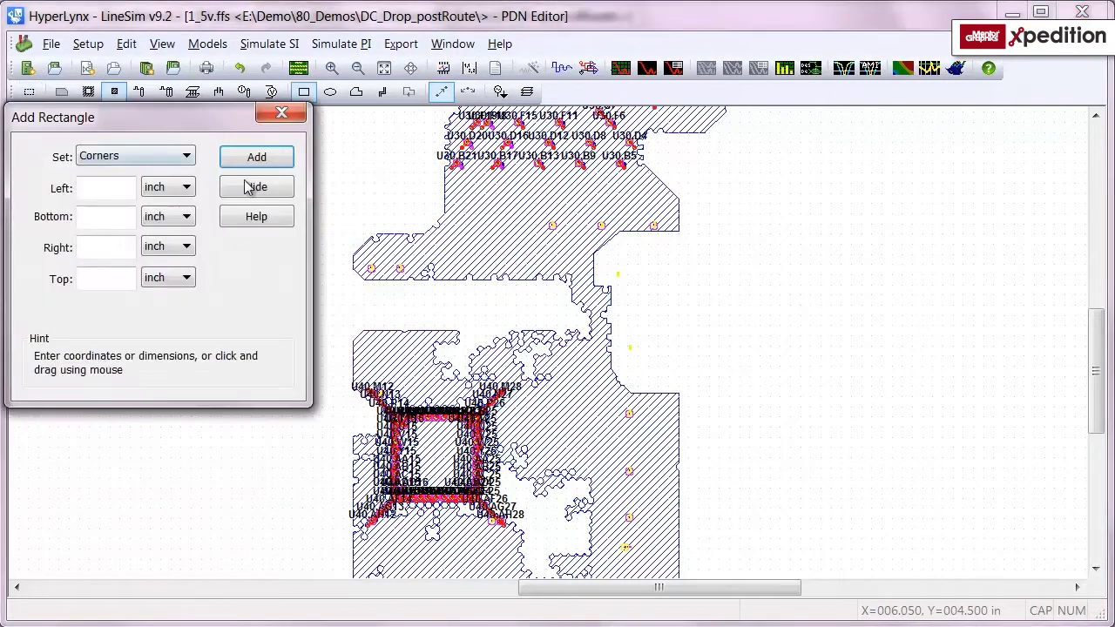
pyautogui.moveTo(362, 272); pyautogui.dragTo(456, 336)
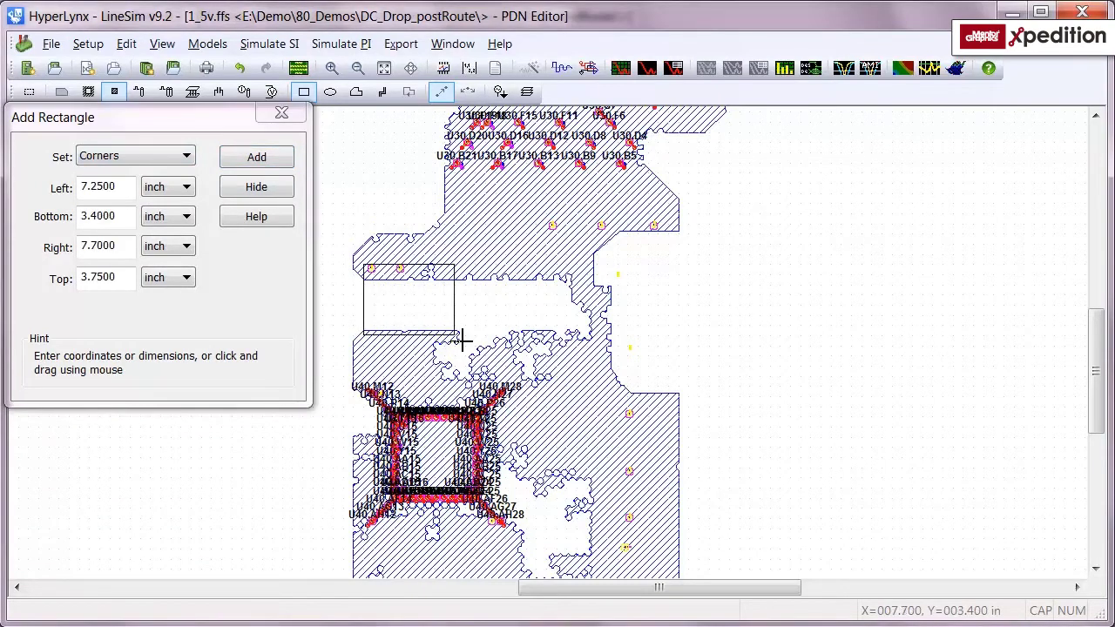
pyautogui.moveTo(360, 385); pyautogui.dragTo(423, 458)
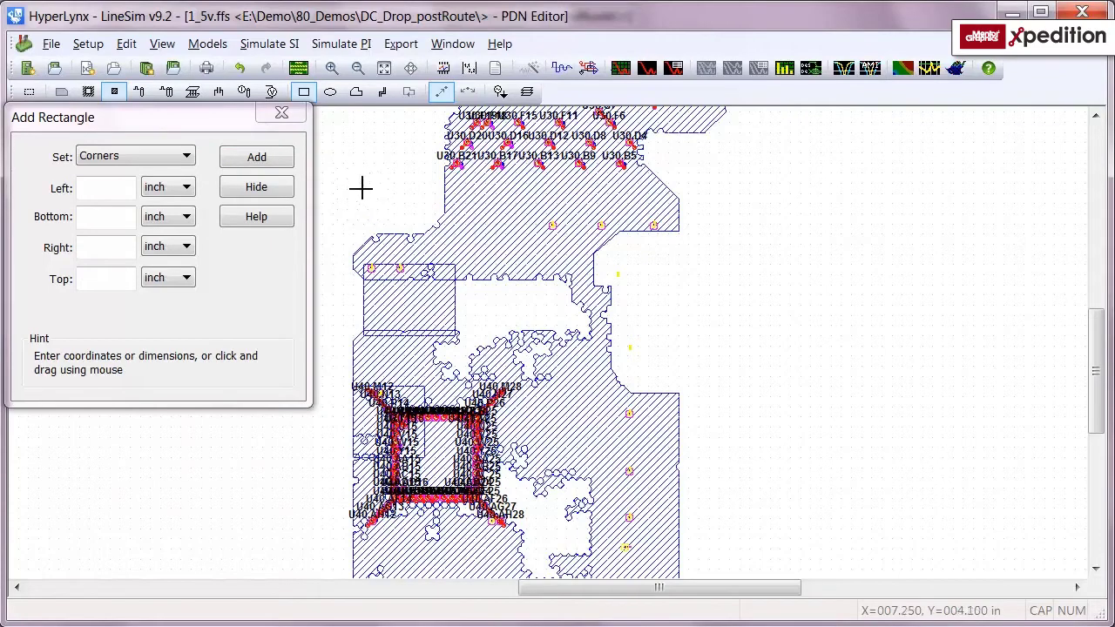
# Step: Rerun the 1.5V DC drop simulation on the plane with the added copper rectangles
pyautogui.click(283, 115)
pyautogui.click(340, 43)
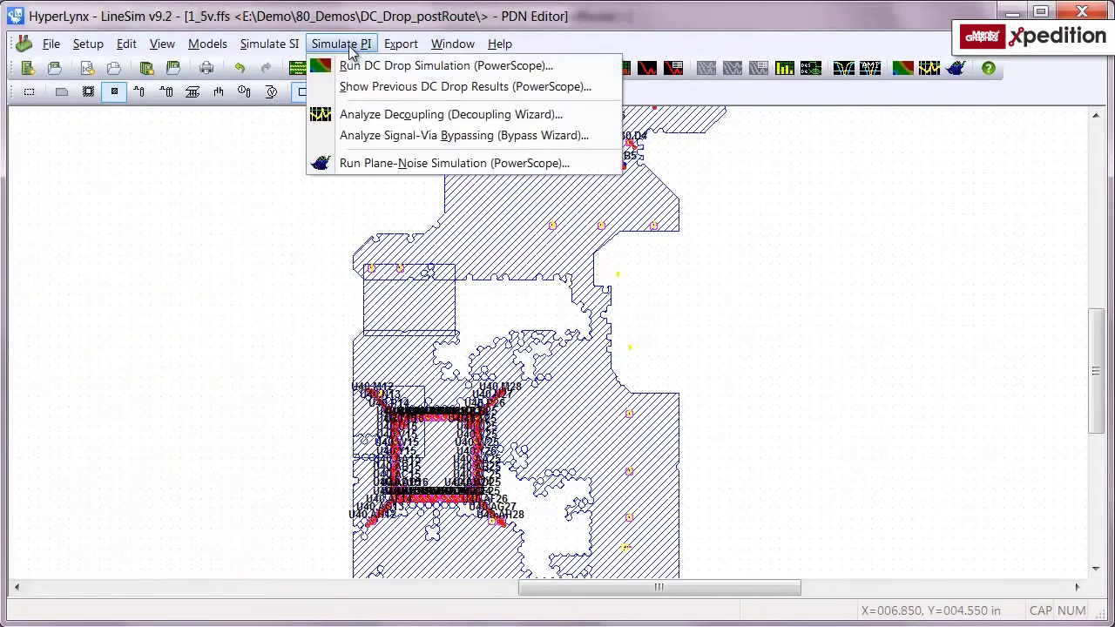
pyautogui.click(364, 70)
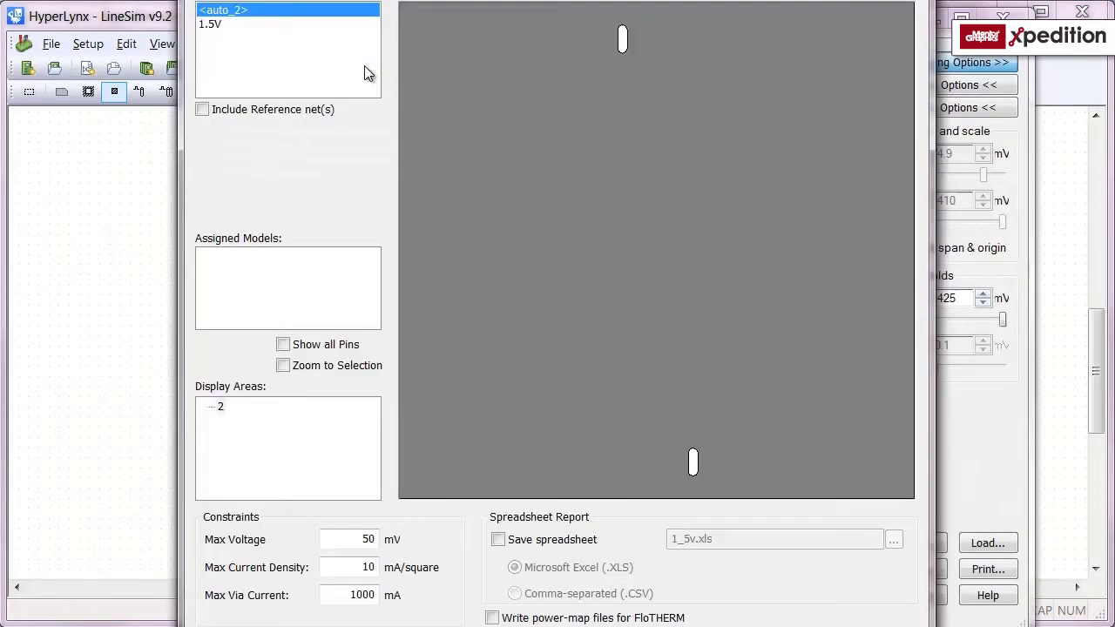
pyautogui.click(210, 24)
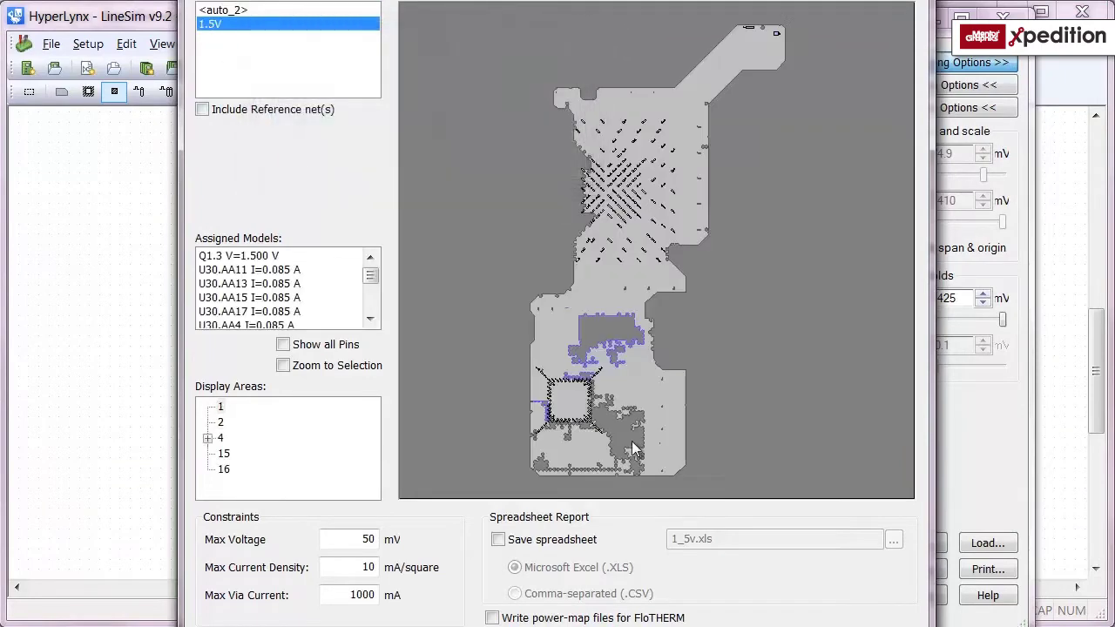
pyautogui.press('Return')
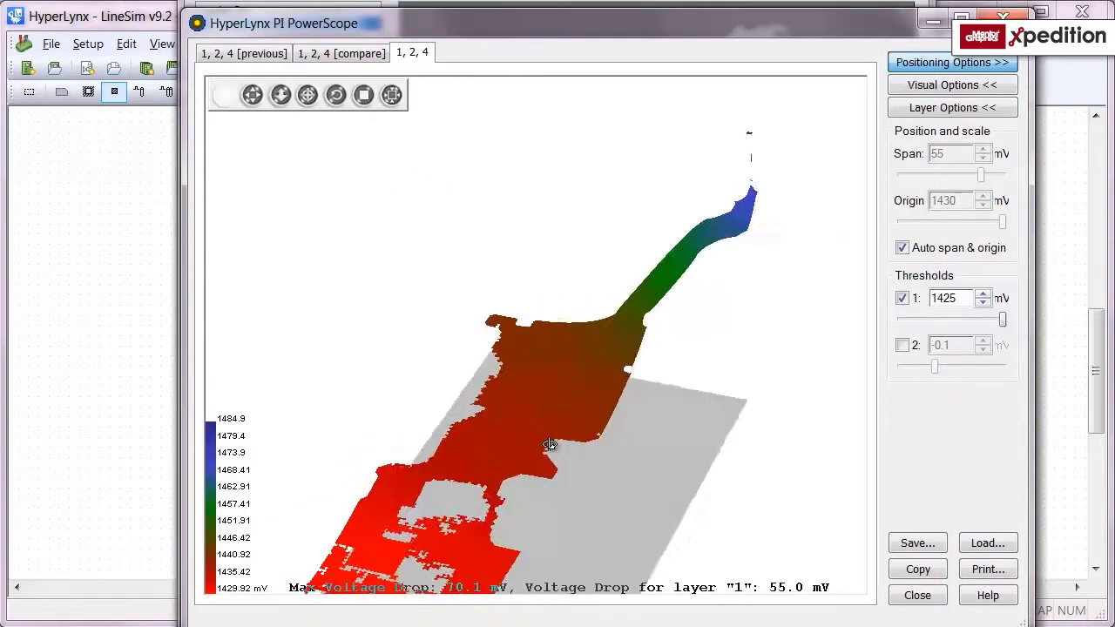
pyautogui.moveTo(597, 424)
pyautogui.mouseDown()
pyautogui.moveTo(407, 503)
pyautogui.moveTo(580, 469)
pyautogui.moveTo(537, 468)
pyautogui.moveTo(490, 423)
pyautogui.moveTo(451, 514)
pyautogui.moveTo(495, 432)
pyautogui.mouseUp()
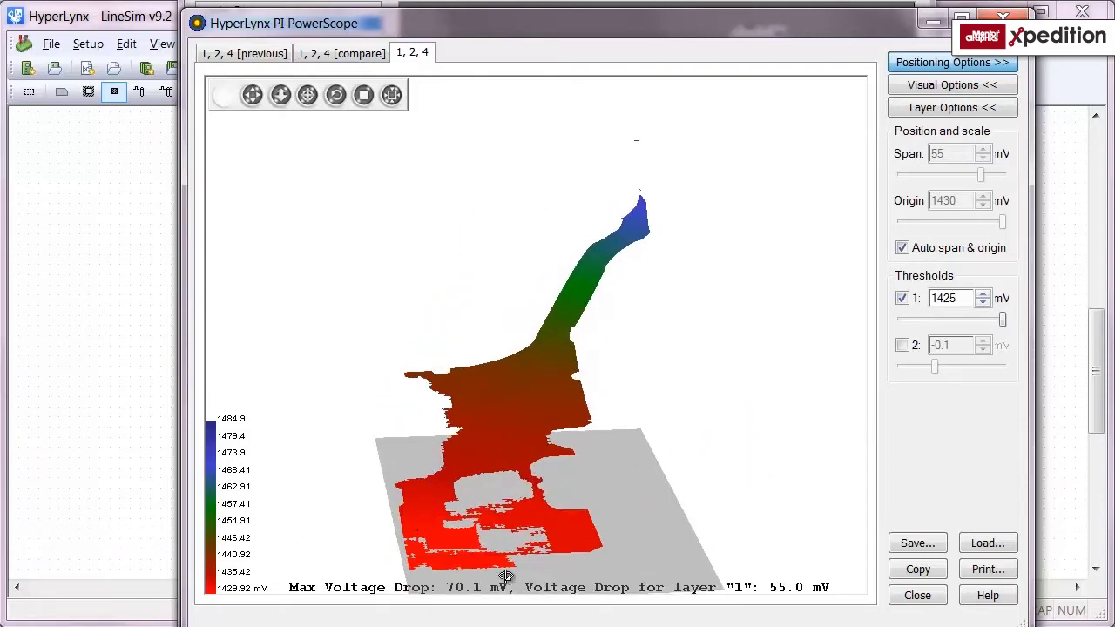
pyautogui.moveTo(456, 562)
pyautogui.mouseDown()
pyautogui.moveTo(575, 510)
pyautogui.moveTo(630, 502)
pyautogui.moveTo(635, 475)
pyautogui.moveTo(642, 486)
pyautogui.mouseUp()
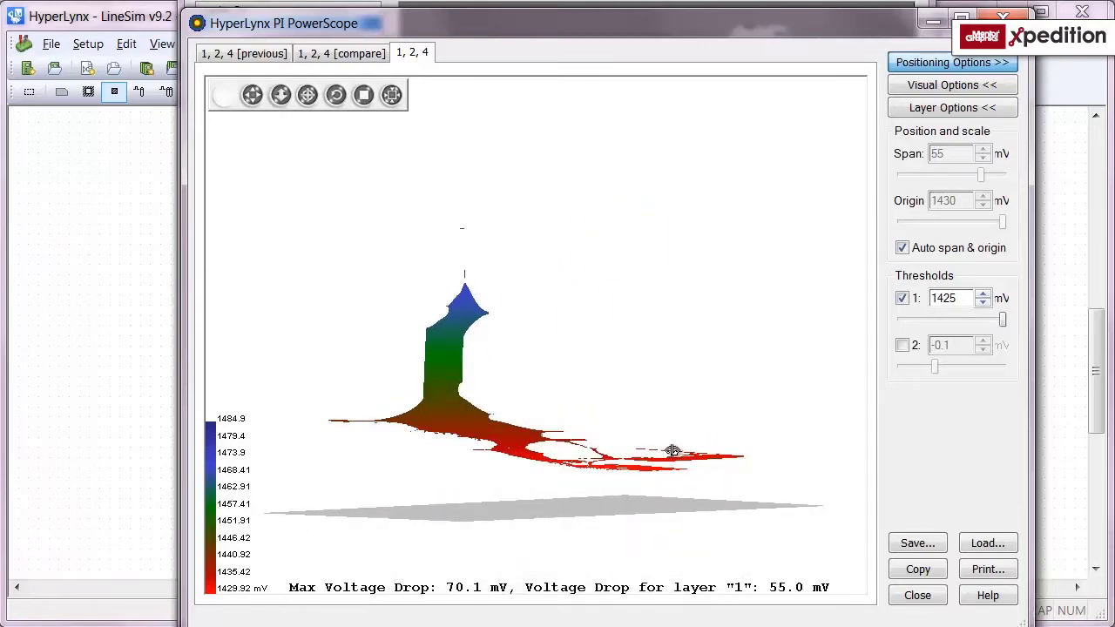
pyautogui.moveTo(672, 450)
pyautogui.mouseDown()
pyautogui.moveTo(558, 498)
pyautogui.moveTo(553, 528)
pyautogui.moveTo(531, 462)
pyautogui.moveTo(537, 408)
pyautogui.moveTo(592, 485)
pyautogui.moveTo(697, 487)
pyautogui.moveTo(796, 424)
pyautogui.moveTo(689, 460)
pyautogui.moveTo(617, 510)
pyautogui.moveTo(652, 511)
pyautogui.moveTo(601, 517)
pyautogui.mouseUp()
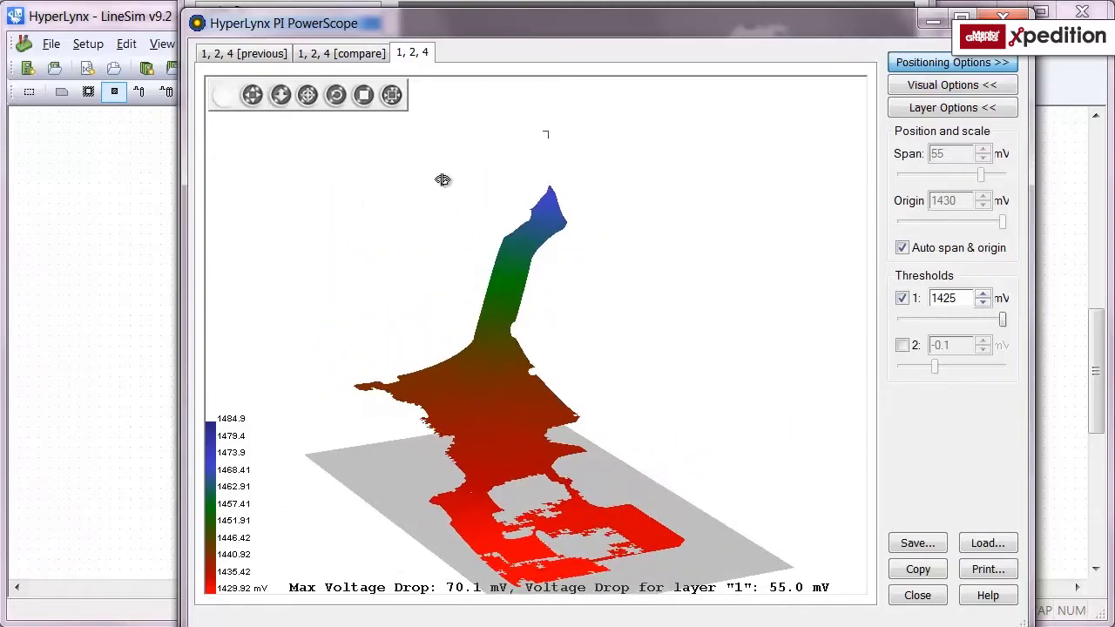
pyautogui.click(353, 54)
# Step: Rotate the before/after comparison plot to side and underside views
pyautogui.moveTo(600, 465)
pyautogui.mouseDown()
pyautogui.moveTo(746, 426)
pyautogui.moveTo(644, 462)
pyautogui.moveTo(679, 440)
pyautogui.moveTo(687, 418)
pyautogui.moveTo(696, 452)
pyautogui.moveTo(560, 482)
pyautogui.moveTo(479, 400)
pyautogui.mouseUp()
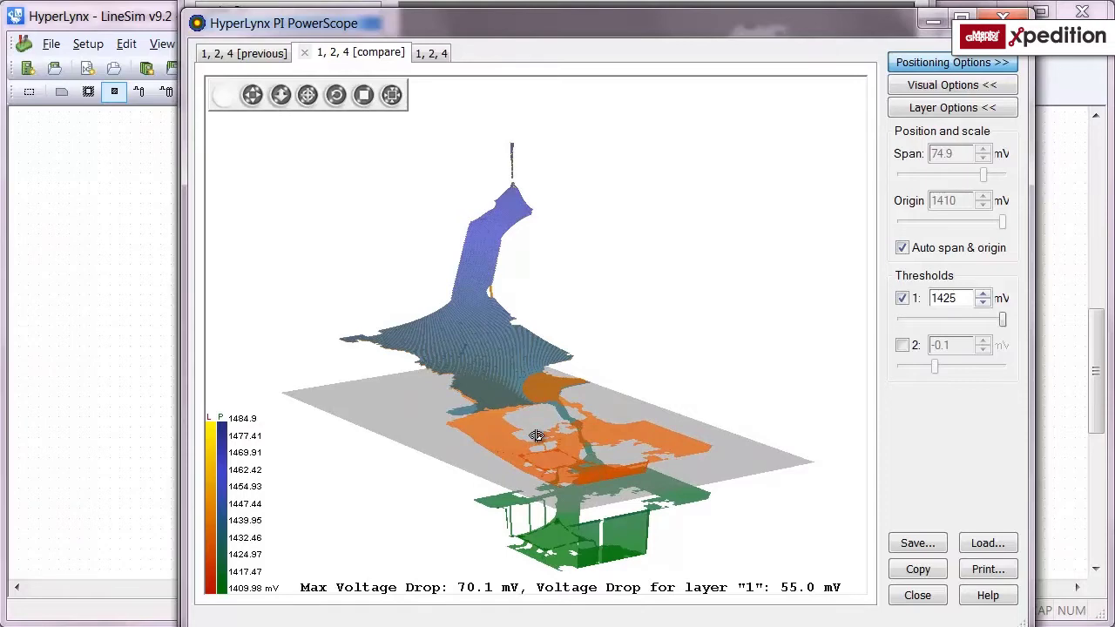
pyautogui.moveTo(631, 475)
pyautogui.mouseDown()
pyautogui.moveTo(619, 444)
pyautogui.moveTo(617, 358)
pyautogui.moveTo(634, 468)
pyautogui.moveTo(621, 486)
pyautogui.mouseUp()
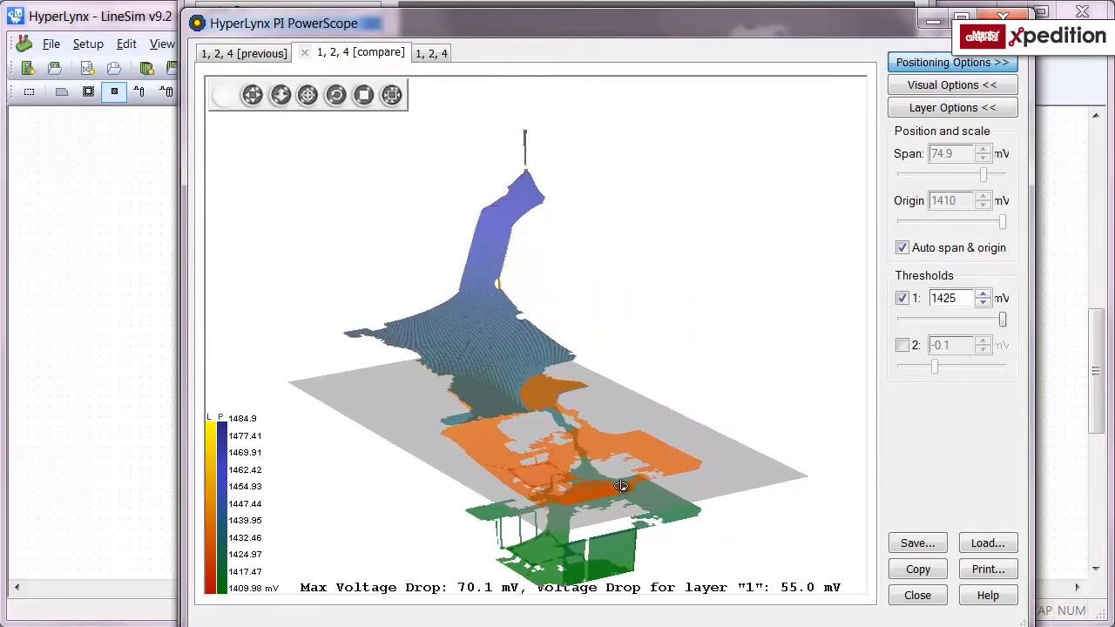